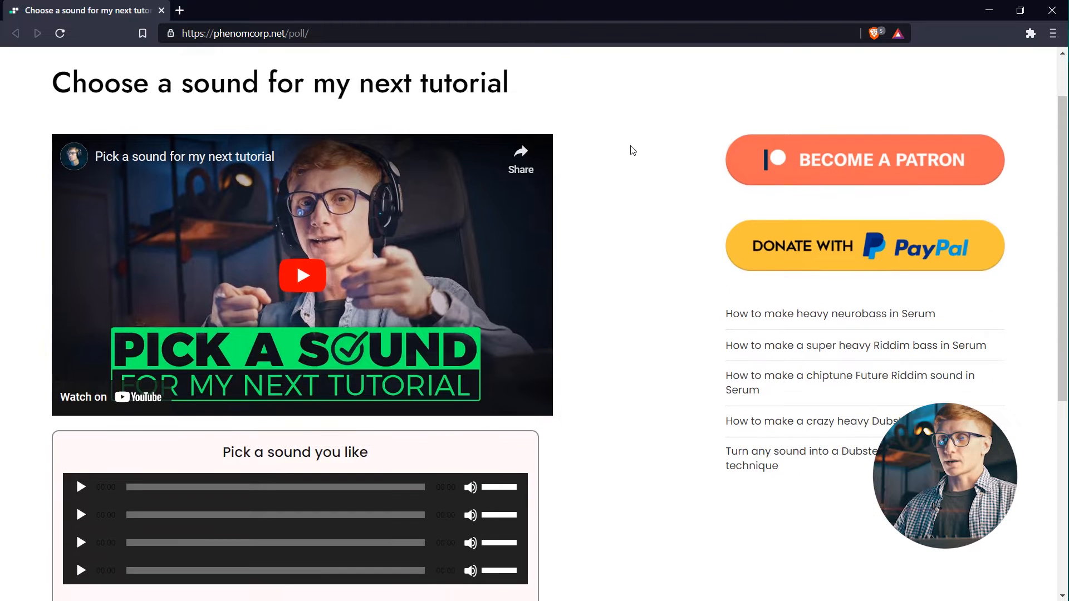
# Play each of the four candidate sounds in the "Pick a sound you like" poll
pyautogui.scroll(-1, 632, 150)
pyautogui.scroll(-3, 633, 151)
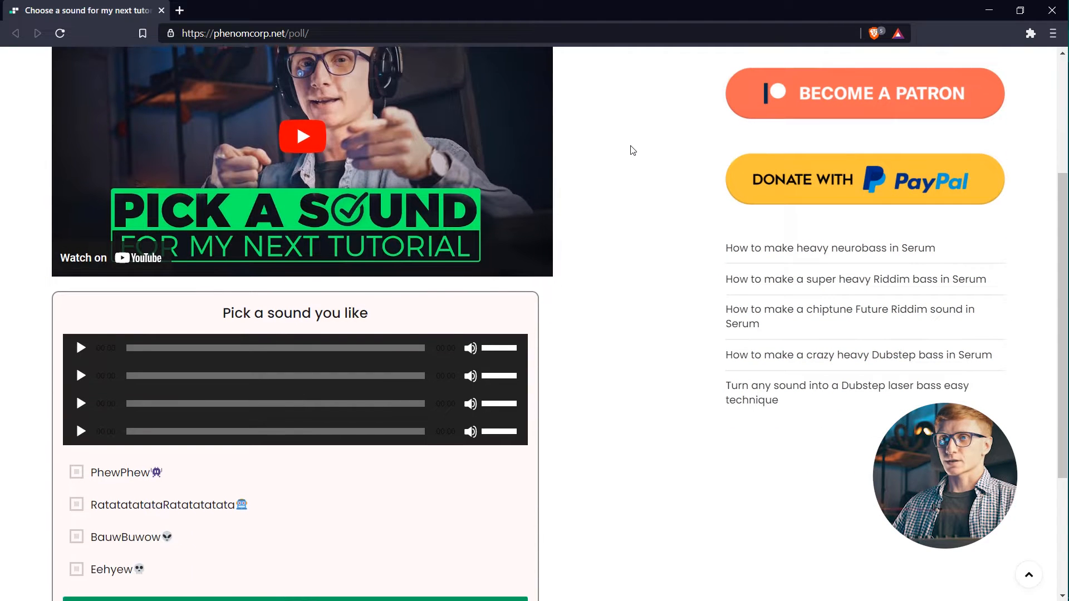
pyautogui.scroll(1, 186, 235)
pyautogui.scroll(1, 81, 322)
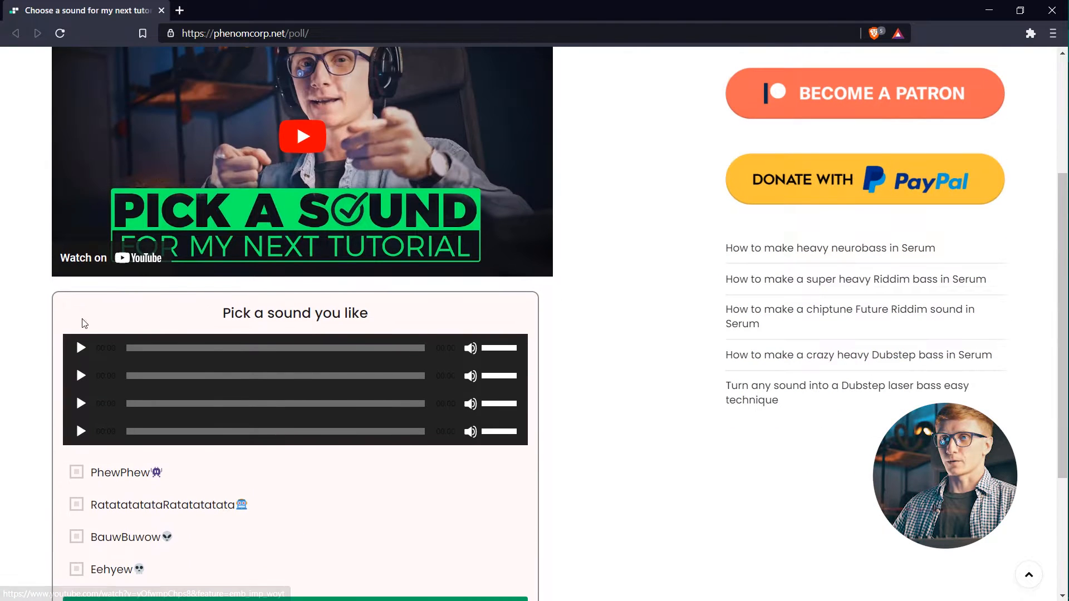
pyautogui.scroll(-1, 82, 312)
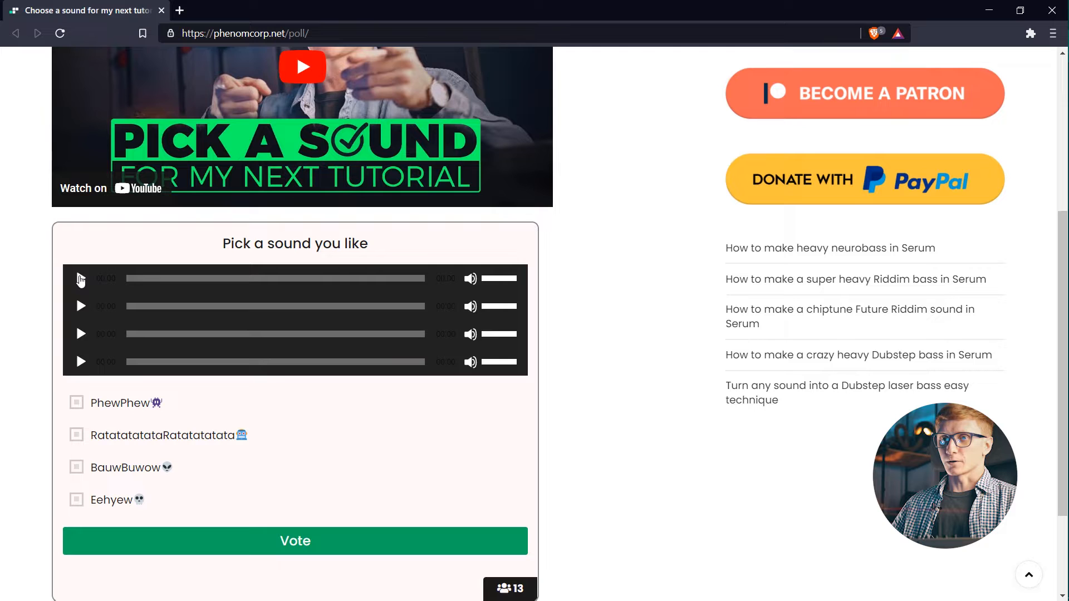
pyautogui.click(80, 279)
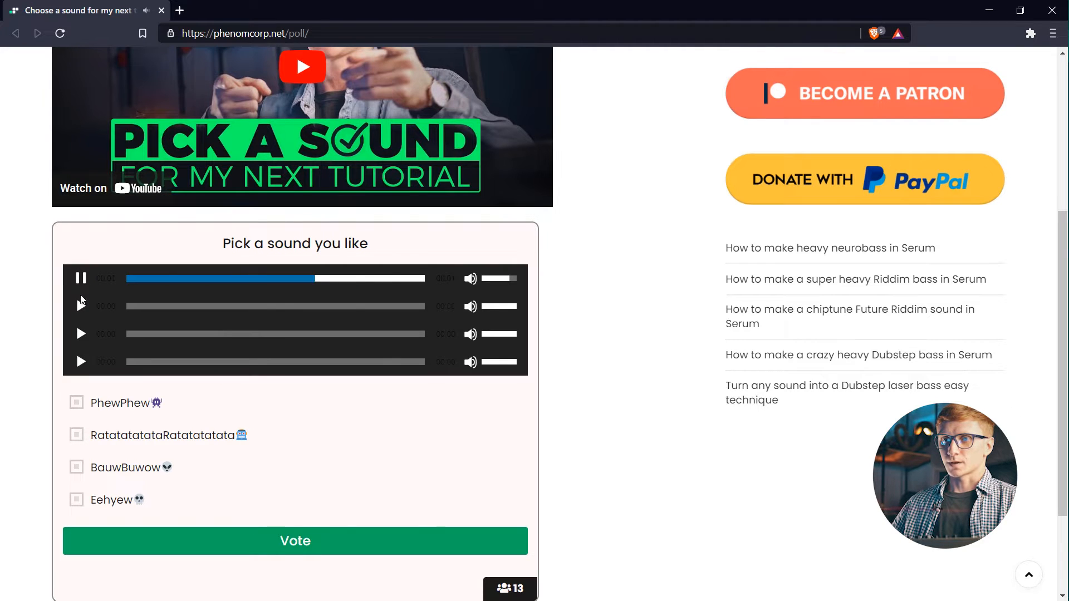
pyautogui.click(81, 308)
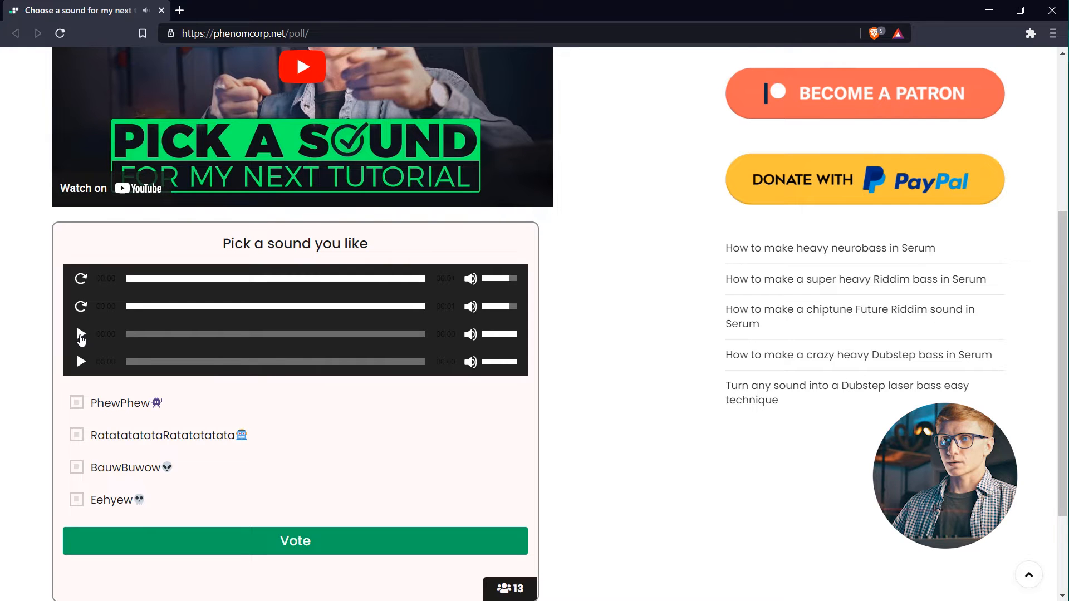
pyautogui.click(80, 337)
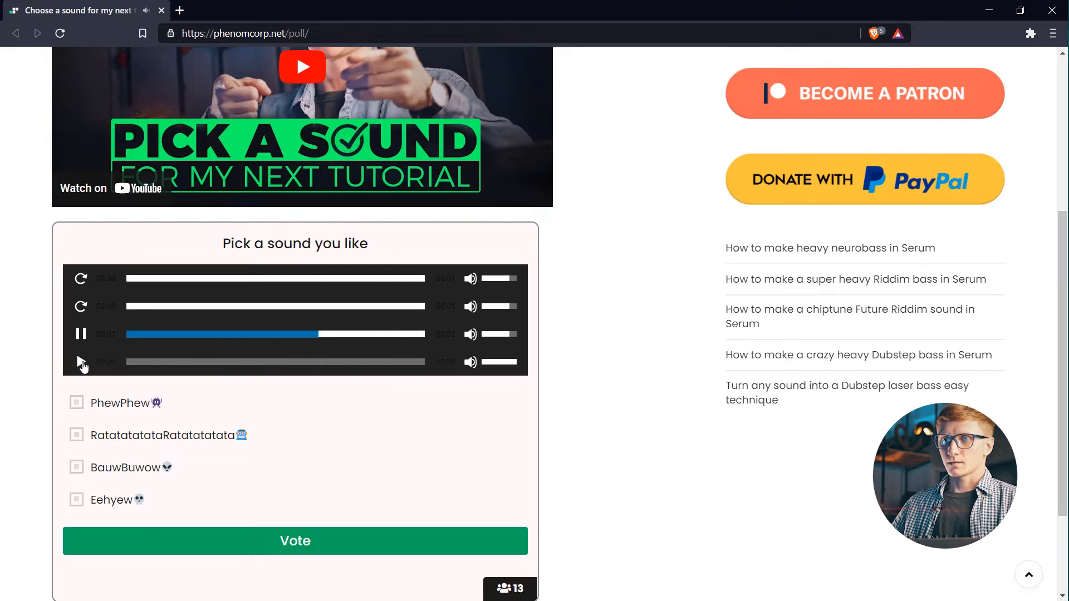
pyautogui.click(81, 362)
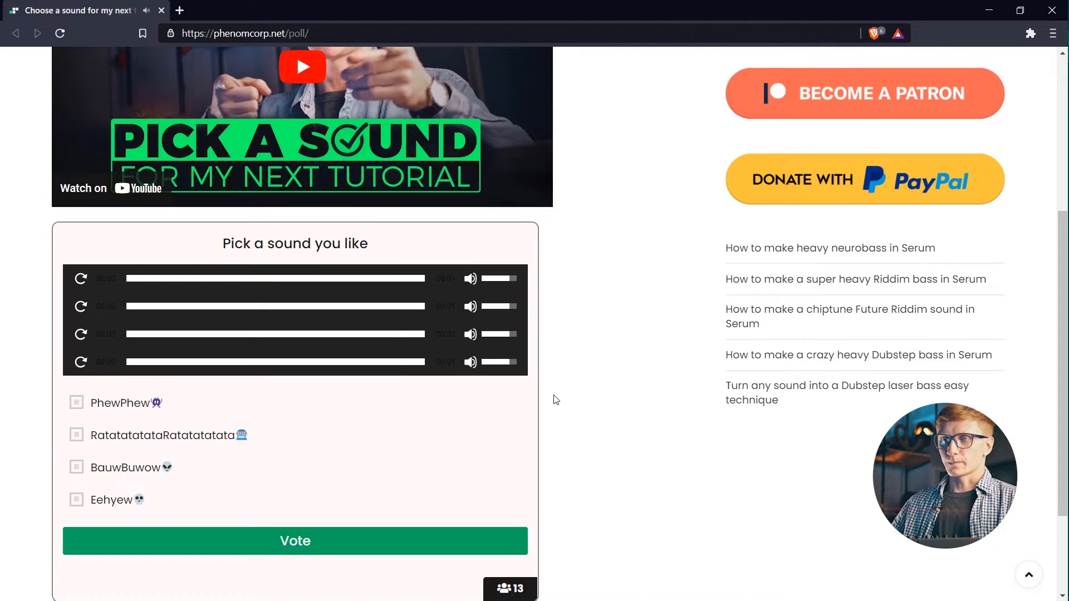
pyautogui.scroll(-1, 527, 561)
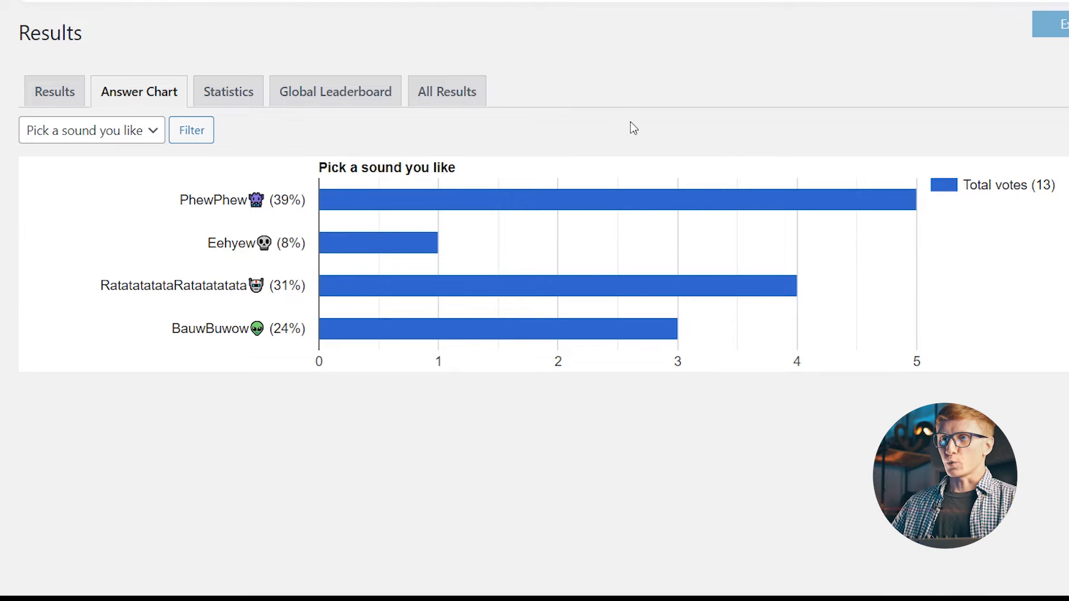
# Examine how the votes are distributed among the four sounds in the poll's answer chart
pyautogui.moveTo(570, 202)
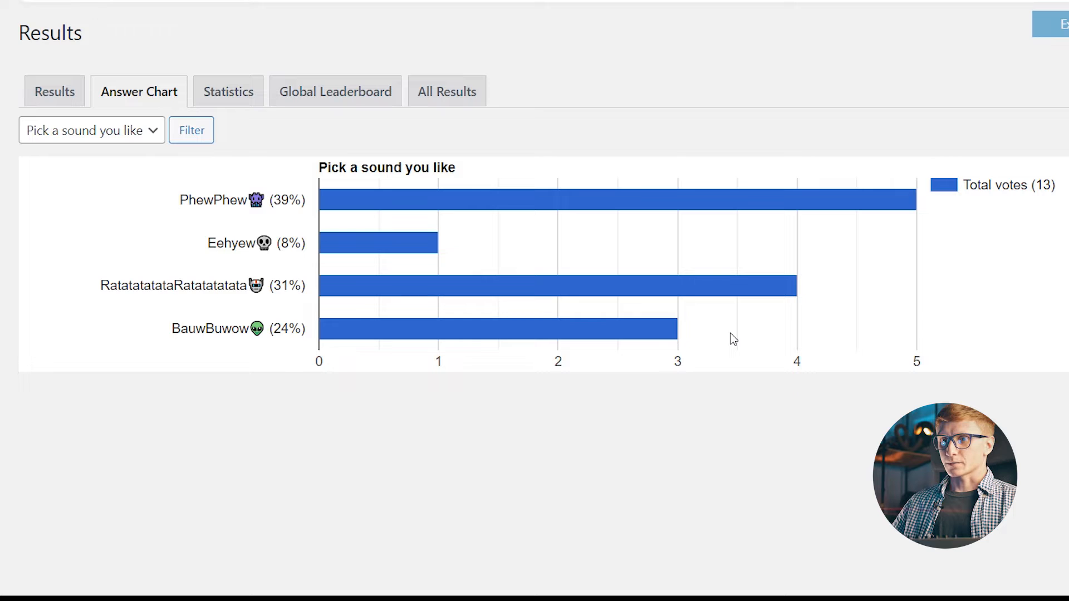
pyautogui.moveTo(464, 301)
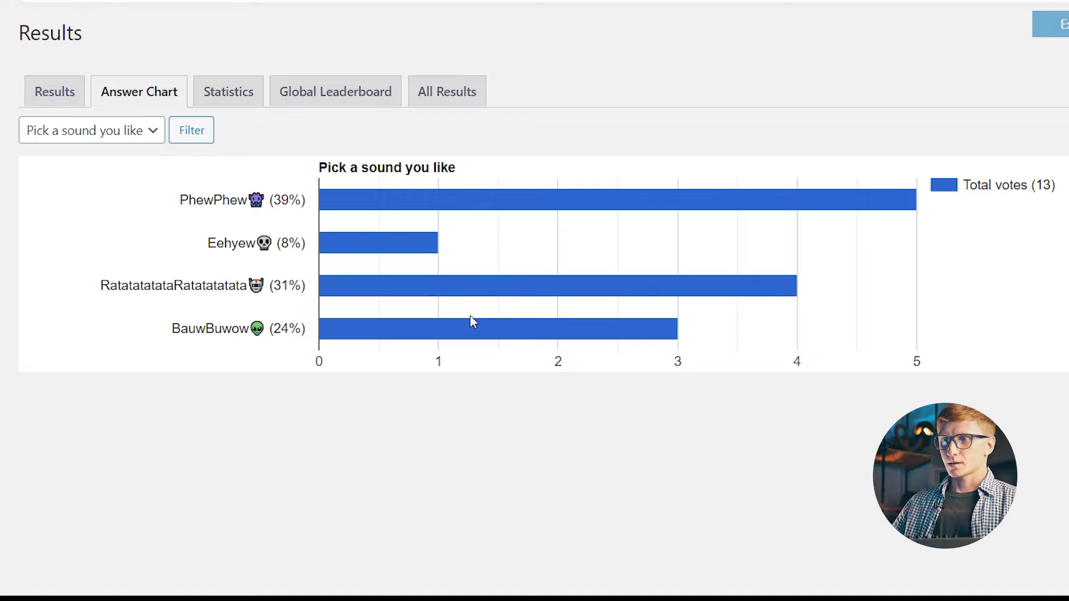
pyautogui.moveTo(653, 335)
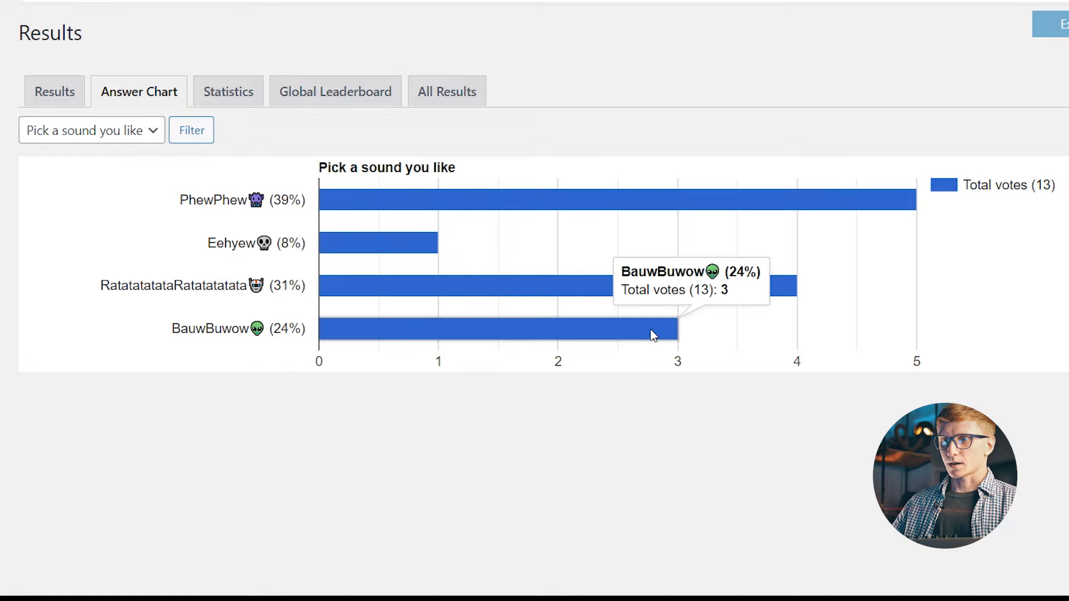
pyautogui.moveTo(753, 296)
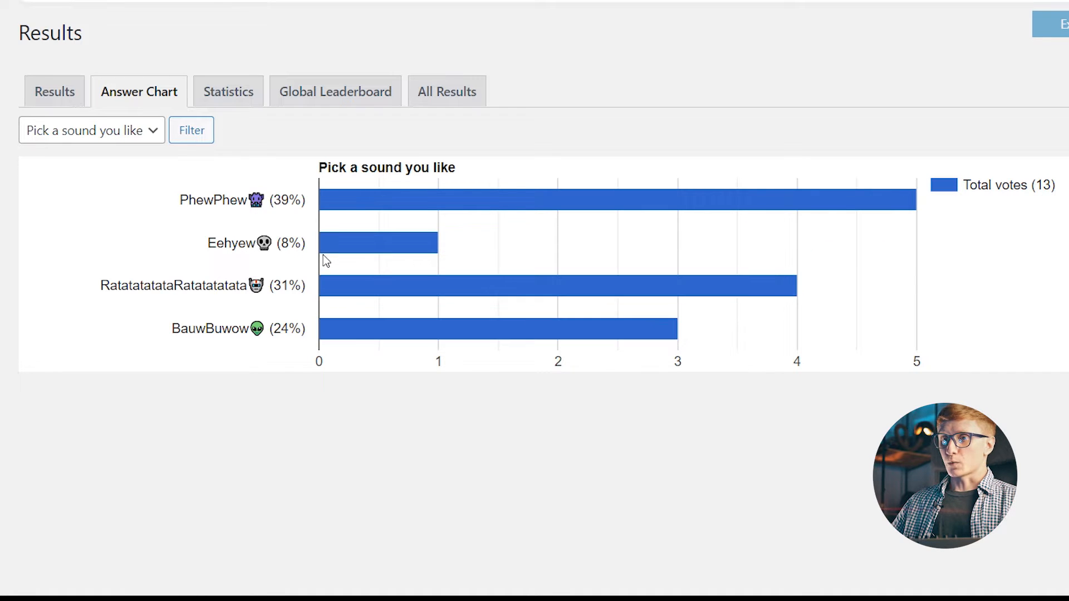
pyautogui.moveTo(351, 251)
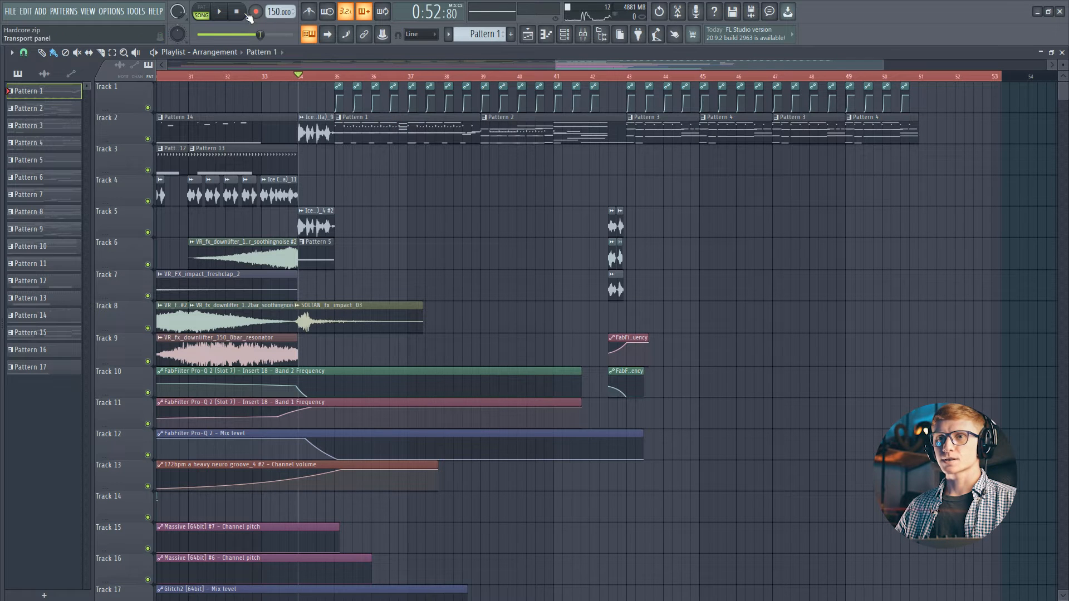
# Switch to FL Studio and play the drop section of the Hardcore project's arrangement, stopping after it
pyautogui.click(220, 14)
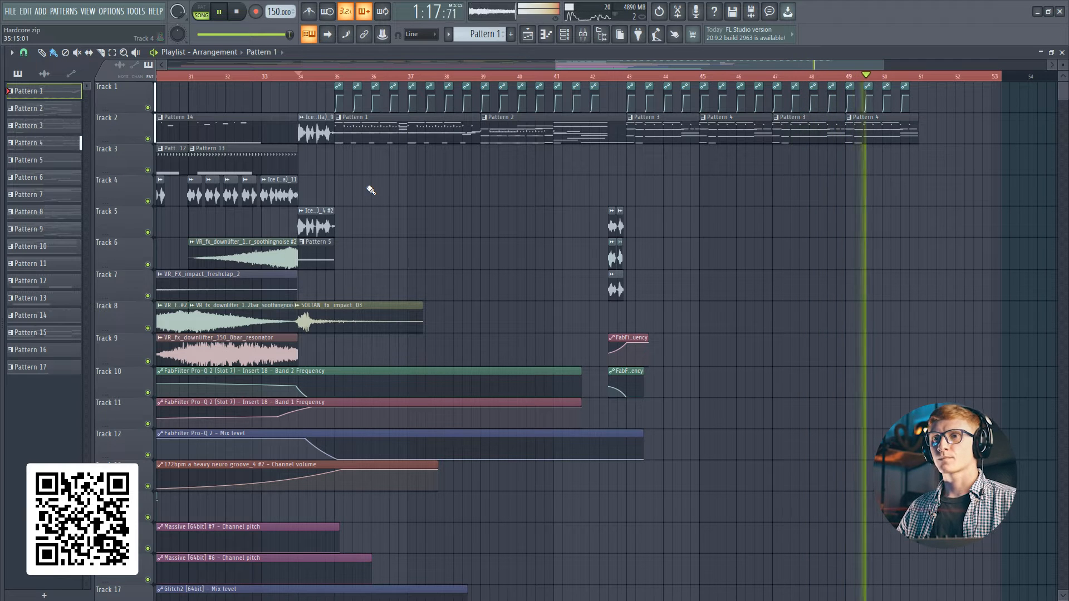
pyautogui.click(239, 11)
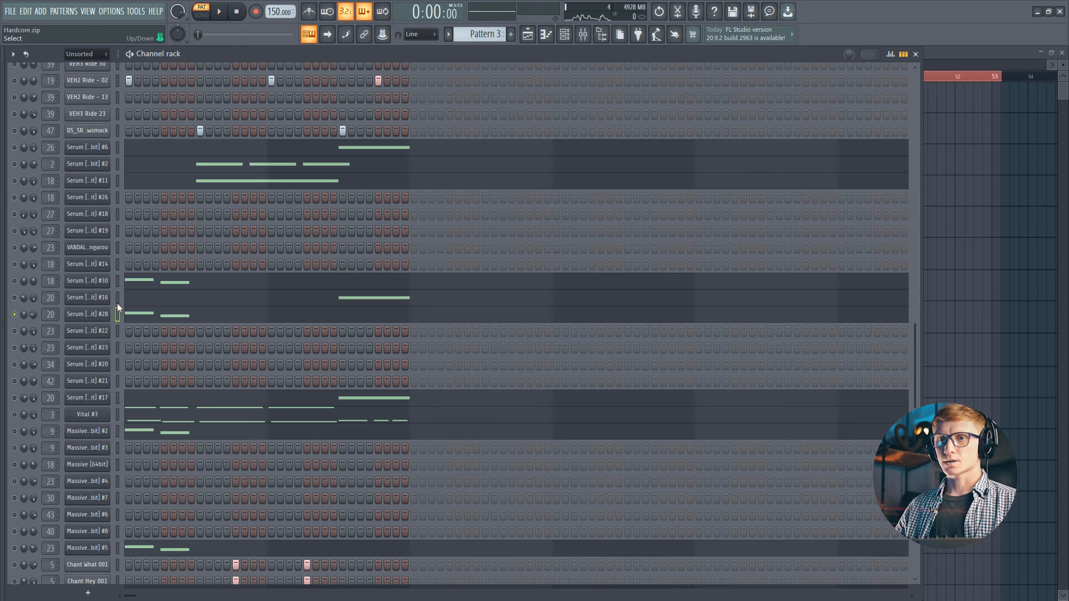
# Select the Serum #28 channel and play it on its own in Pattern 3
pyautogui.click(123, 314)
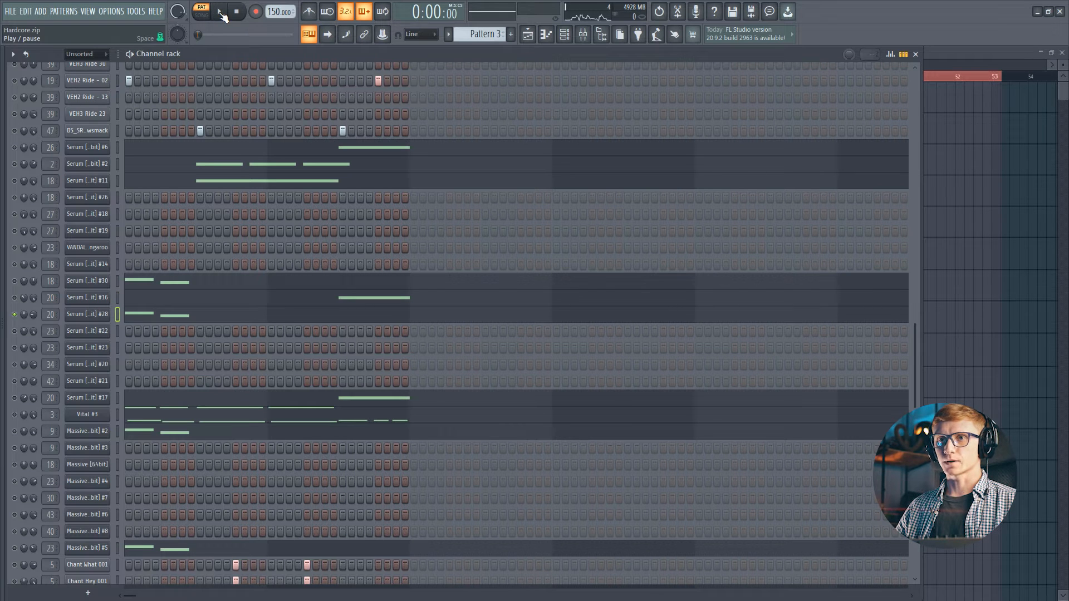
pyautogui.click(220, 12)
pyautogui.click(231, 14)
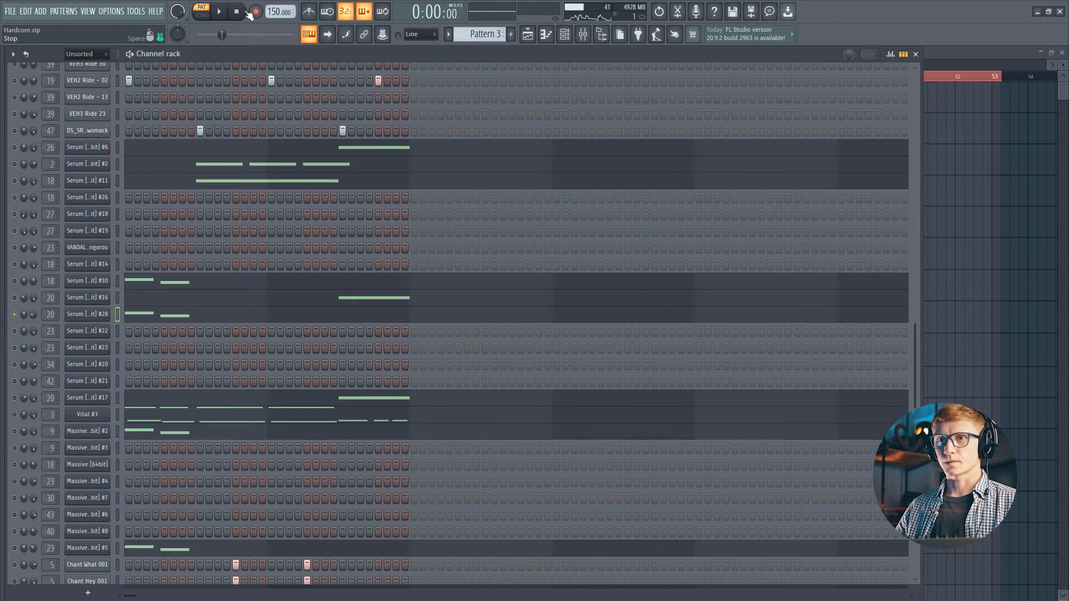
pyautogui.click(219, 11)
pyautogui.click(236, 11)
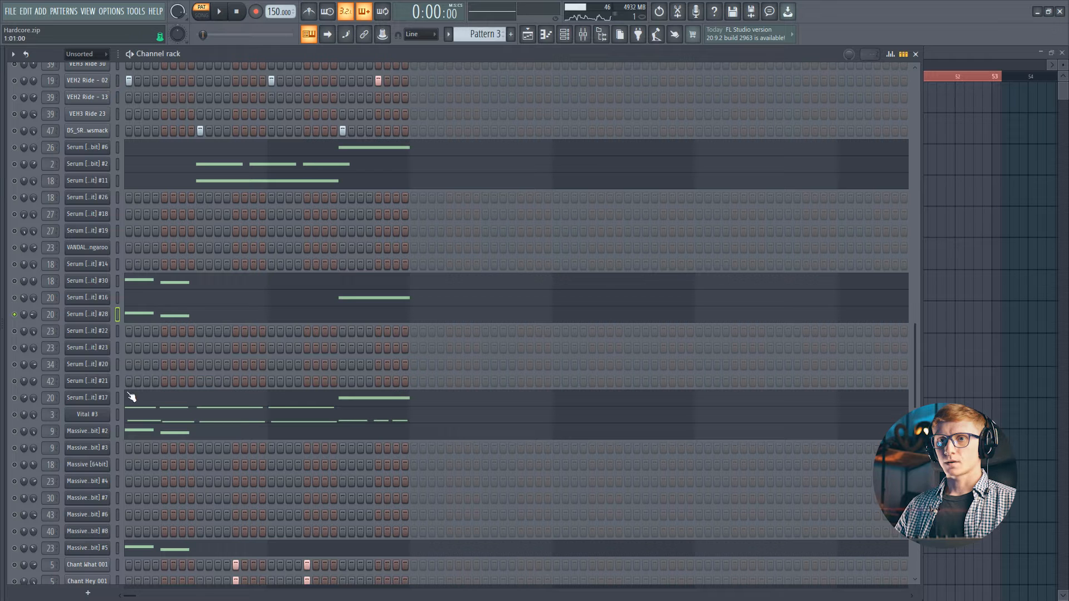
# Enable the Serum #30, Massive #2 and Massive #5 channels alongside Serum #28 and play the layers together in Pattern 3
pyautogui.scroll(-3, 113, 281)
pyautogui.click(119, 230)
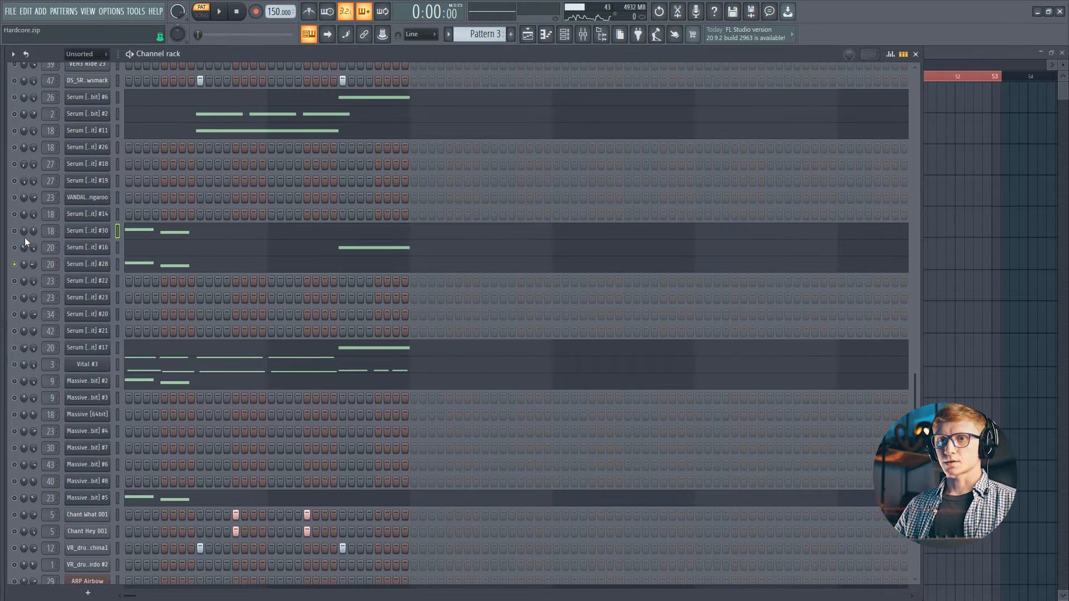
pyautogui.scroll(-3, 99, 322)
pyautogui.click(15, 332)
pyautogui.click(15, 449)
pyautogui.scroll(5, 112, 311)
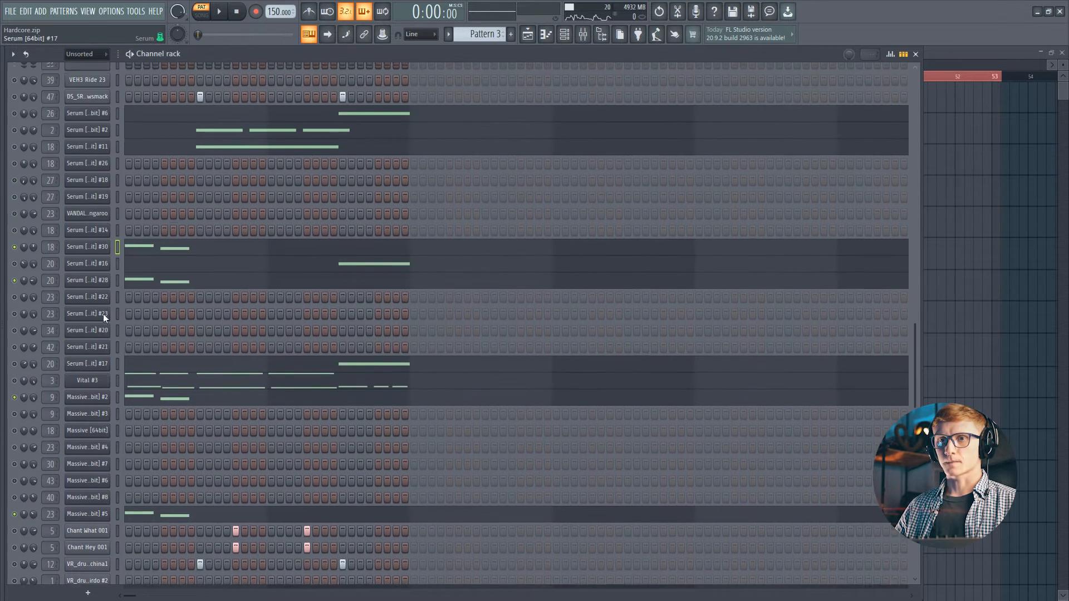
pyautogui.scroll(-5, 143, 281)
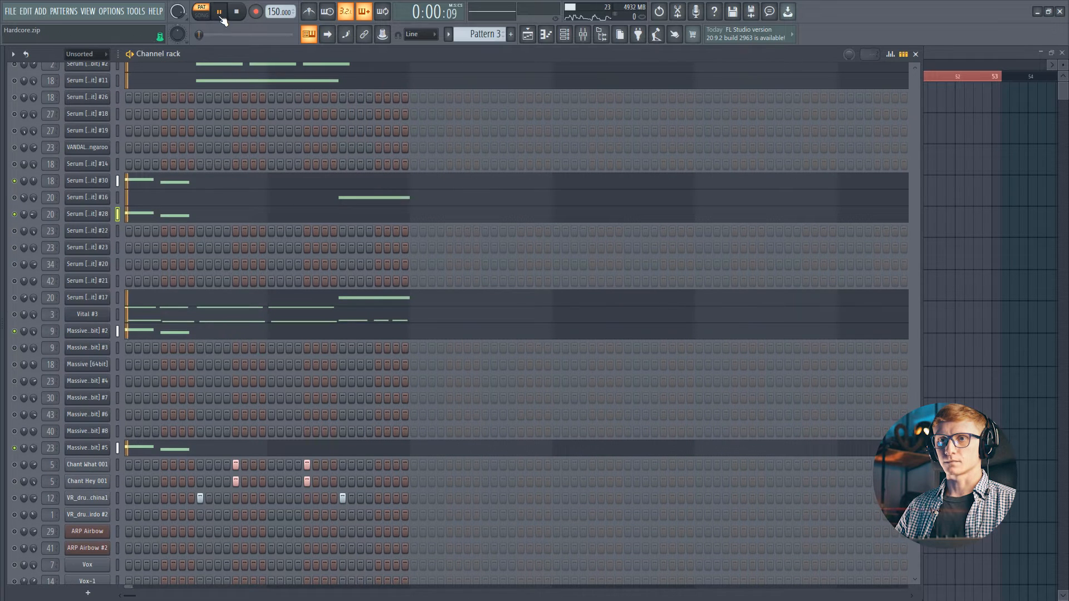
pyautogui.click(219, 12)
pyautogui.click(243, 12)
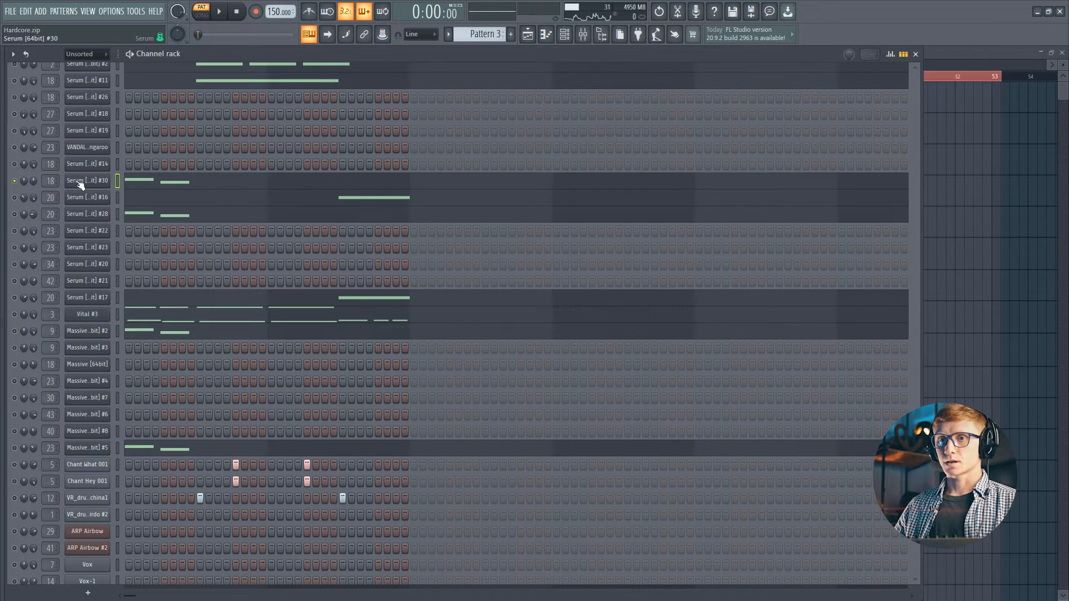
# Inspect Serum #30's notes in the piano roll, audition F#2, and play the channel alone in Pattern 3
pyautogui.click(145, 183)
pyautogui.click(22, 188)
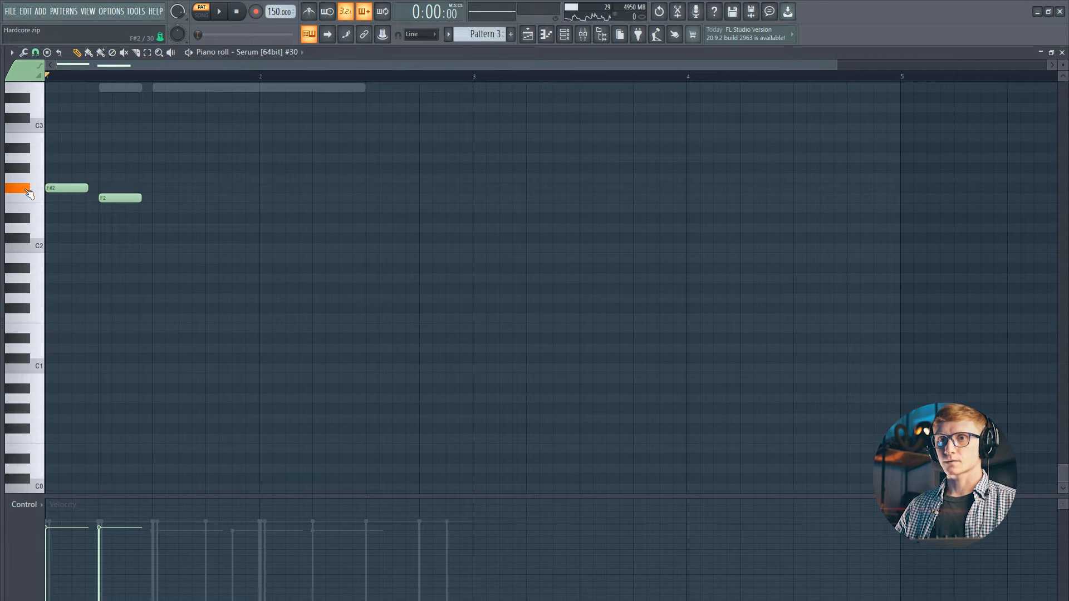
pyautogui.click(1063, 53)
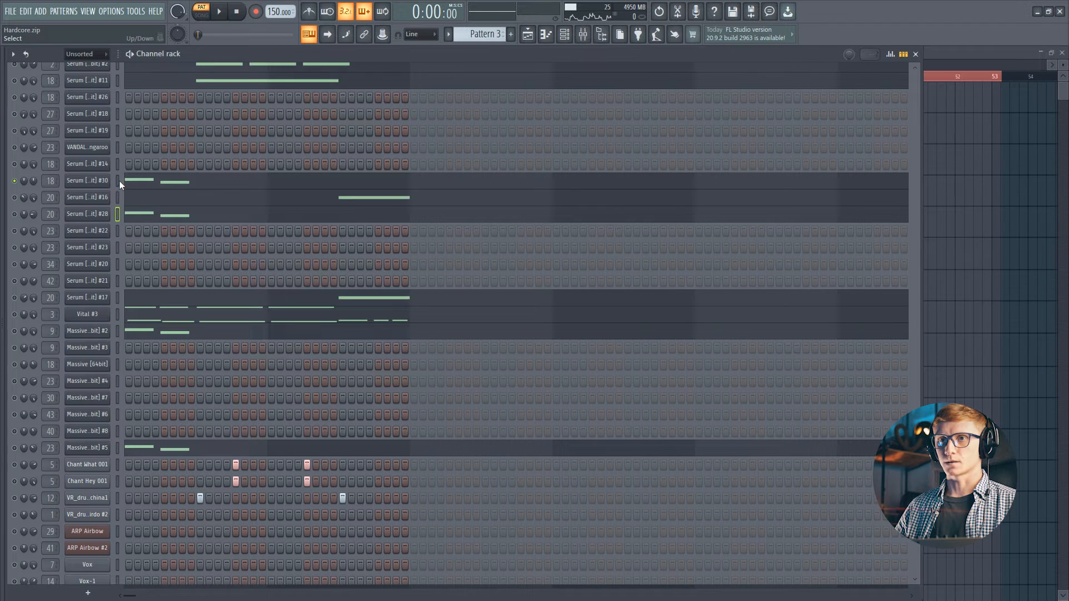
pyautogui.click(218, 12)
pyautogui.click(238, 12)
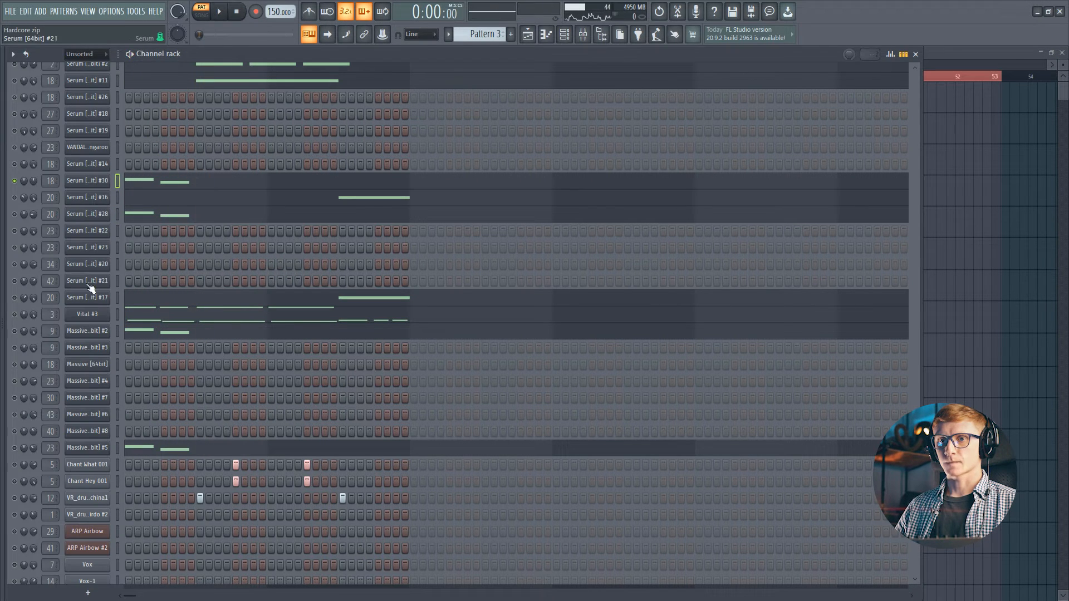
# Inspect Massive #2's notes in the piano roll, audition E3, and view the channel's BLOC BASS patch
pyautogui.click(136, 333)
pyautogui.scroll(4, 67, 240)
pyautogui.click(42, 210)
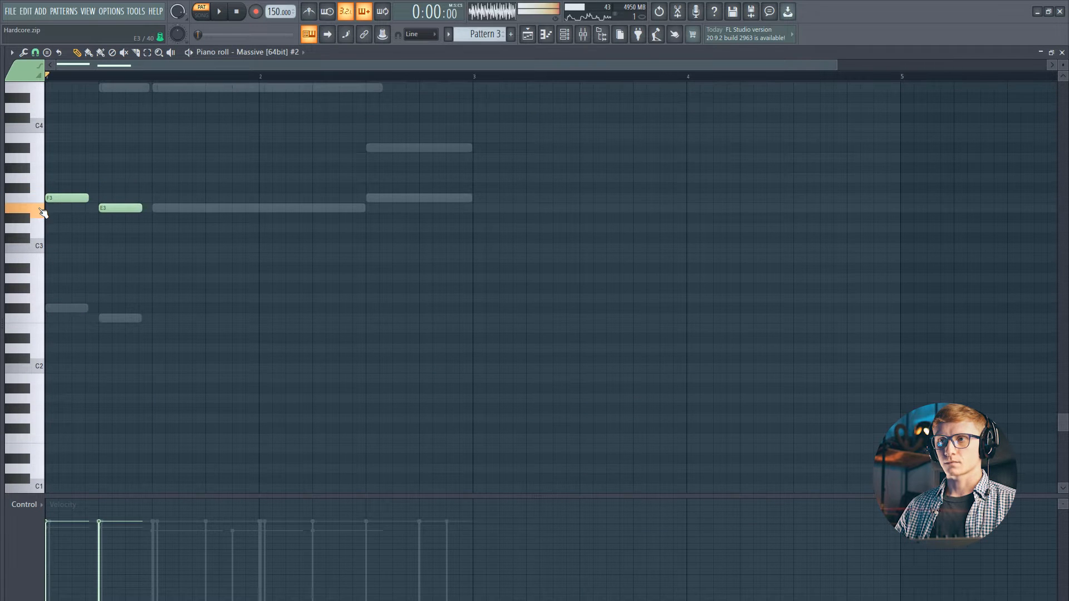
pyautogui.click(1061, 53)
pyautogui.click(92, 313)
pyautogui.click(117, 332)
pyautogui.scroll(-4, 111, 329)
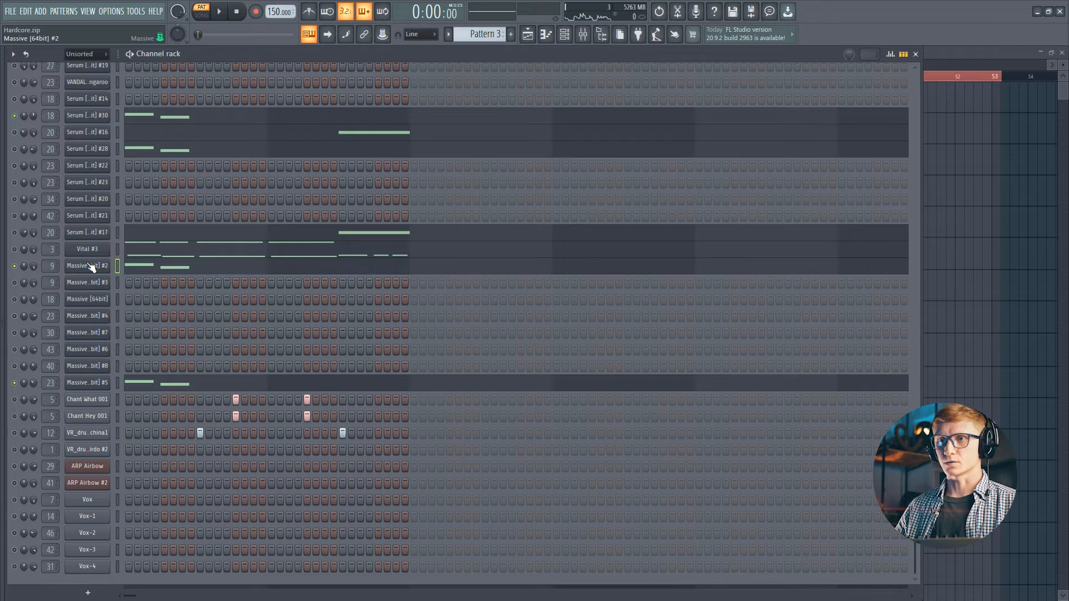
pyautogui.click(85, 265)
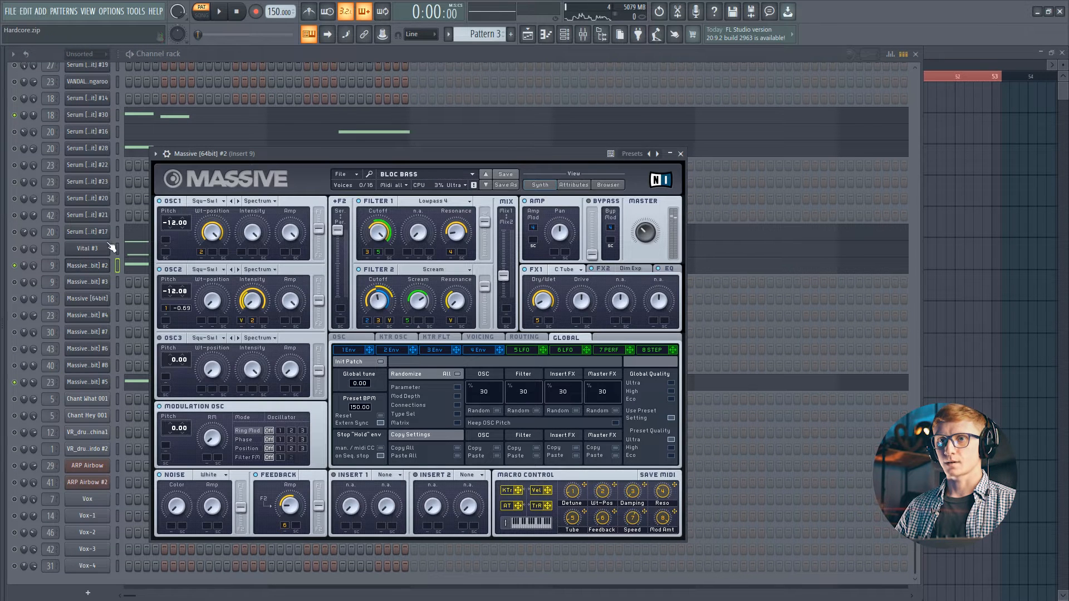
pyautogui.click(103, 263)
# View Massive #5's WHAPORIZER patch and inspect its notes in the piano roll
pyautogui.click(95, 384)
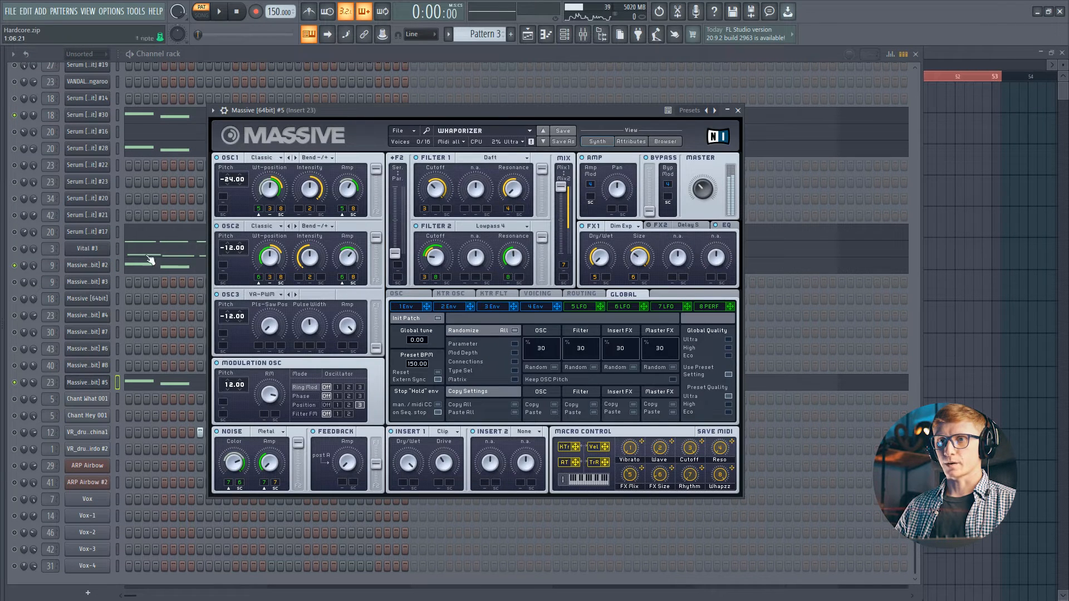
pyautogui.click(108, 385)
pyautogui.click(136, 386)
pyautogui.scroll(2, 46, 200)
pyautogui.scroll(1, 47, 168)
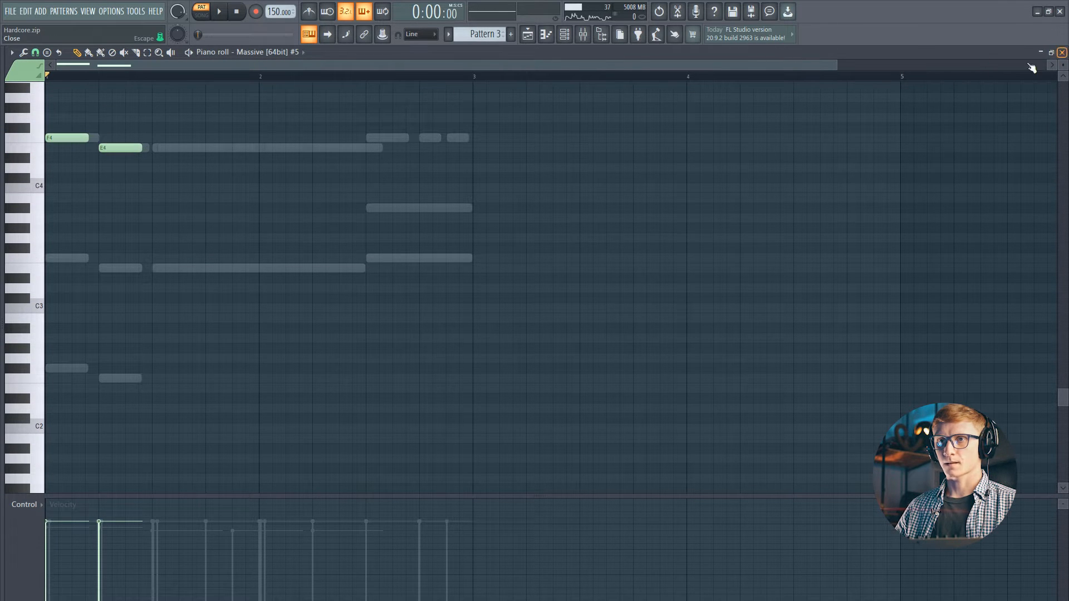
pyautogui.press('F6')
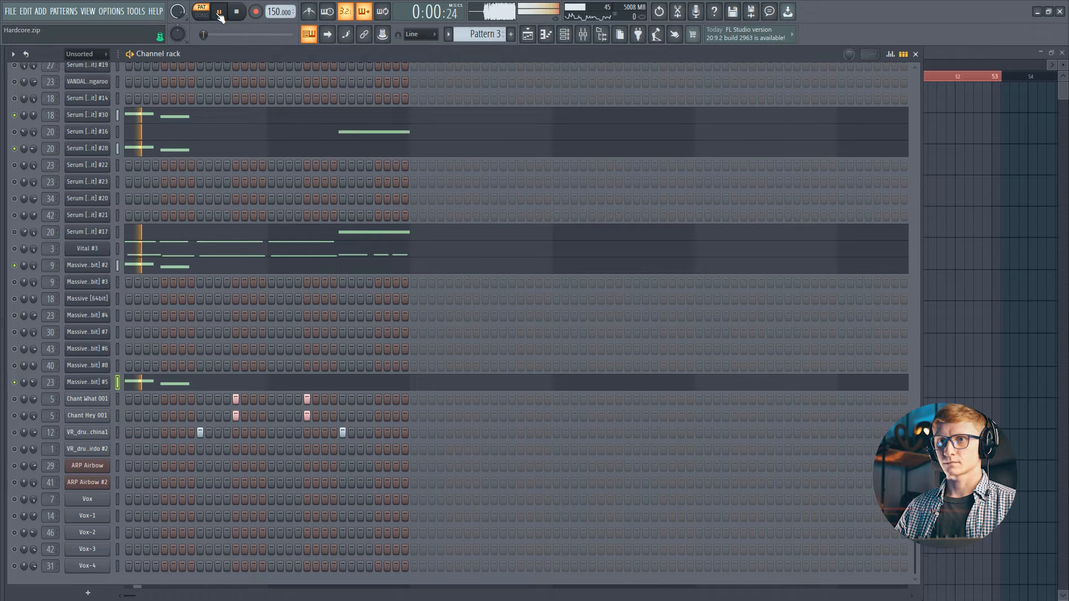
# Play the four bass layers of Pattern 3 together and select the Serum #28 channel
pyautogui.scroll(1, 178, 184)
pyautogui.scroll(8, 151, 234)
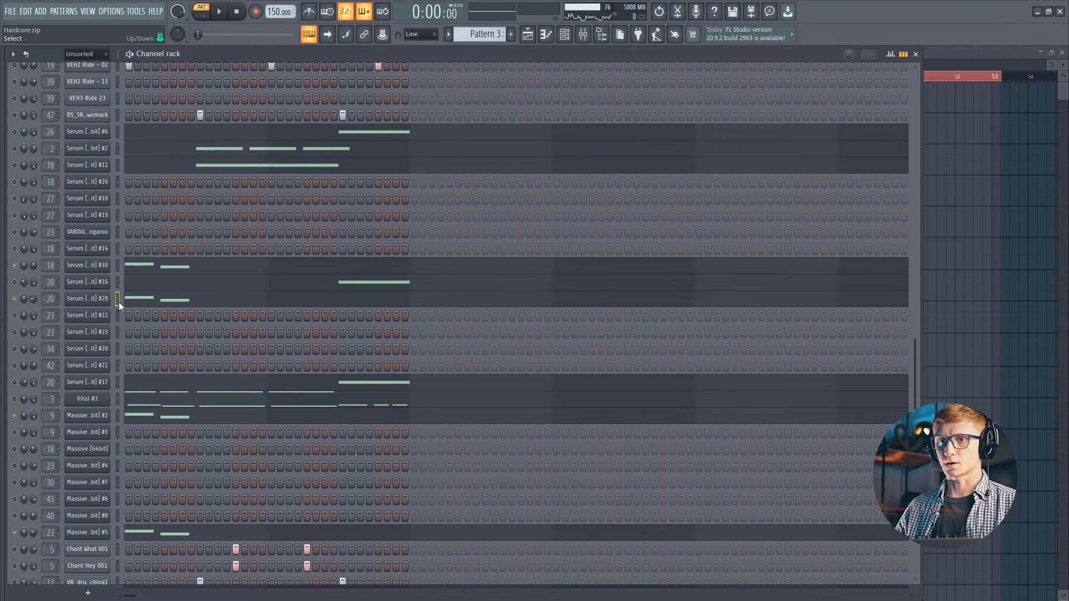
pyautogui.click(119, 299)
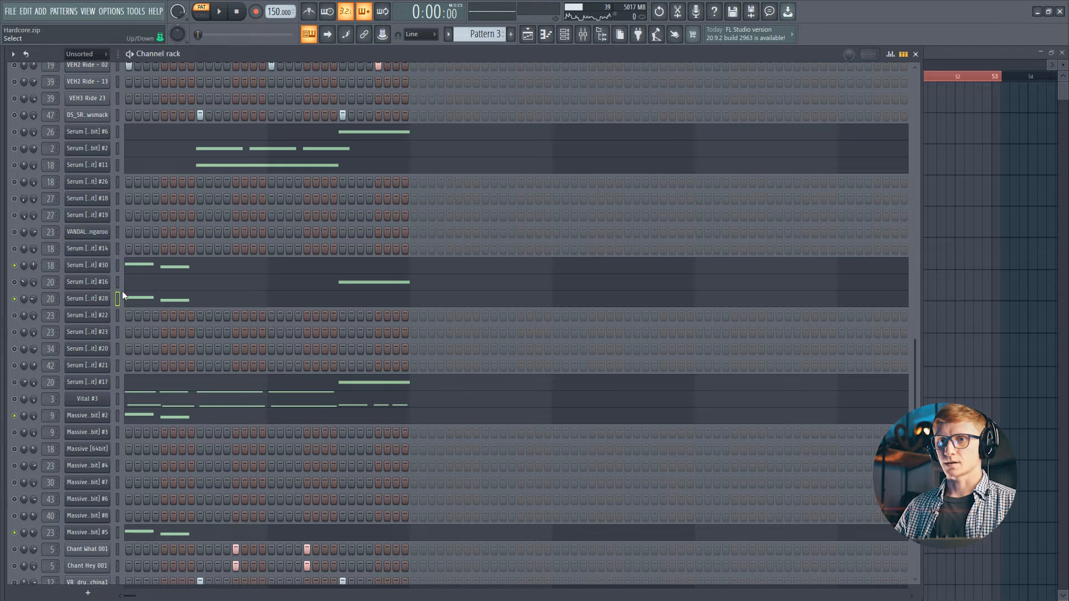
# Open the Serum #28 synth and reset it to the Init preset
pyautogui.rightClick(16, 298)
pyautogui.click(35, 301)
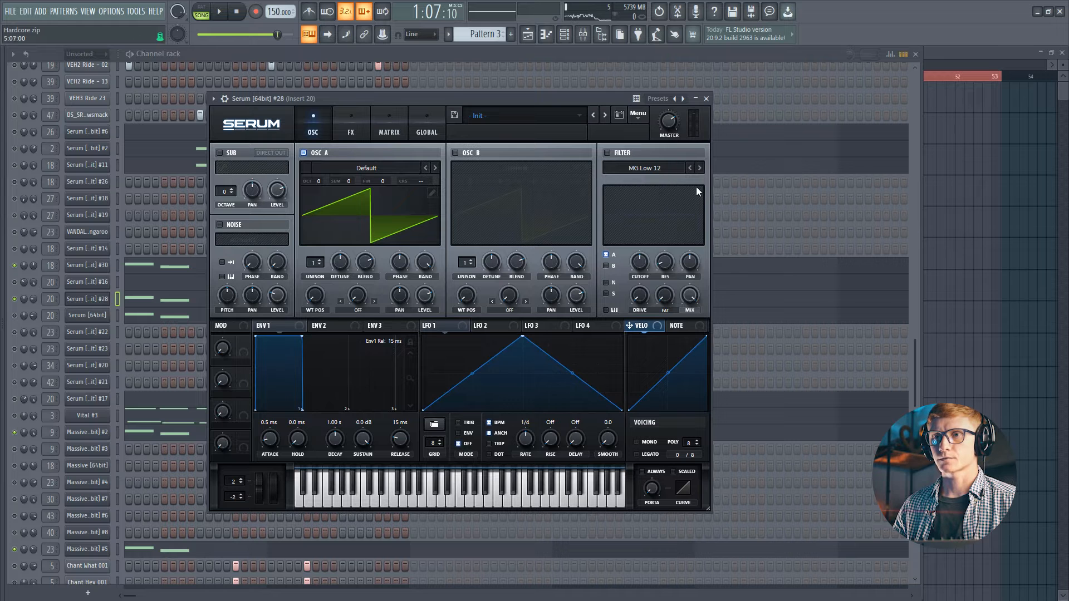
pyautogui.click(638, 115)
pyautogui.click(669, 178)
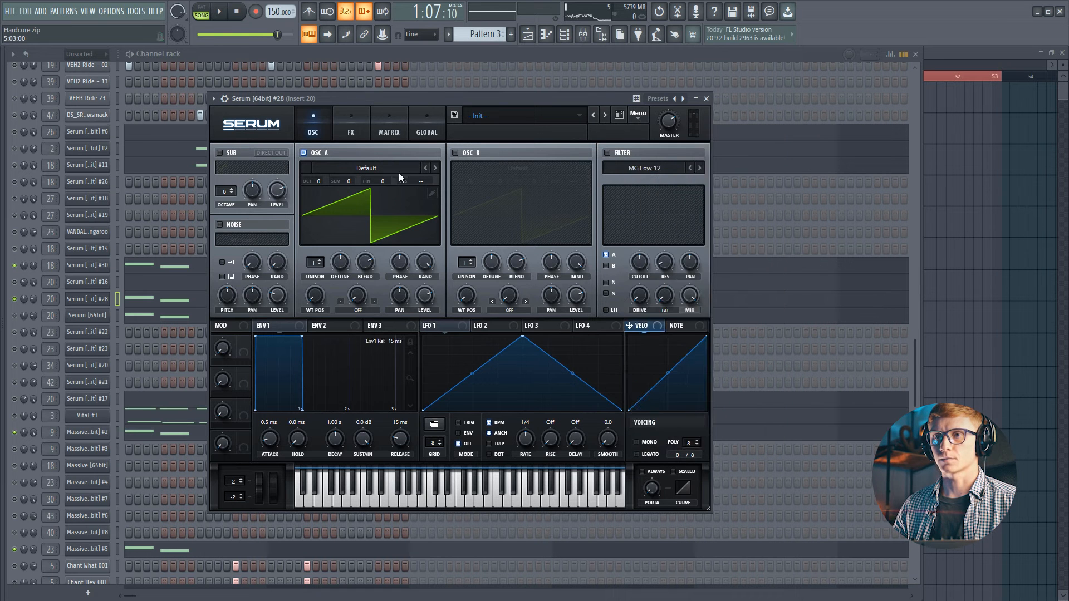
# Load the analog 4088 wavetable into oscillator A and set its octave to -1
pyautogui.click(378, 169)
pyautogui.moveTo(376, 183)
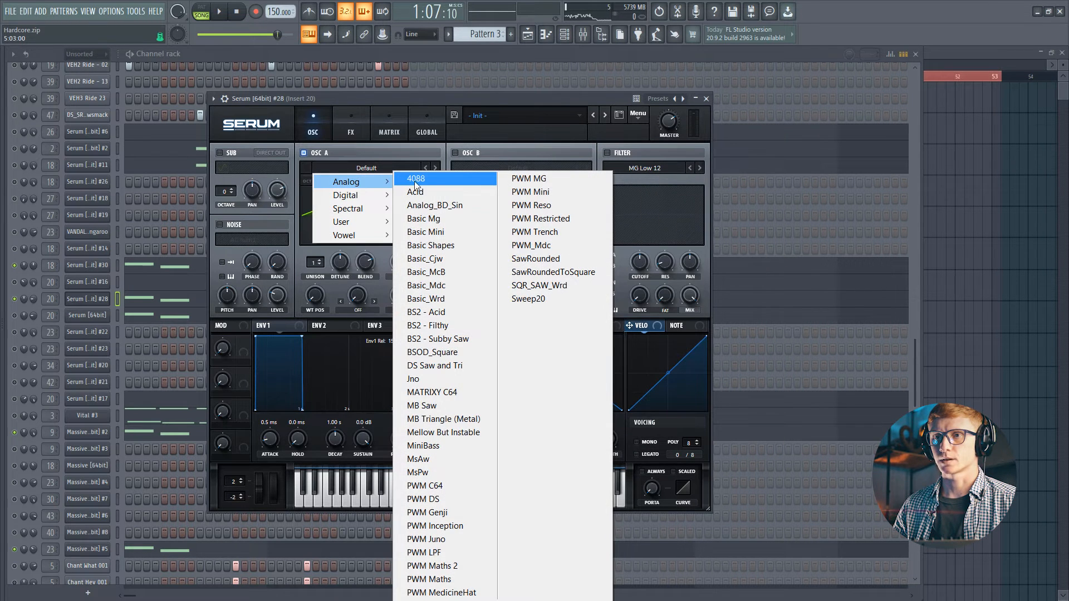
pyautogui.click(435, 178)
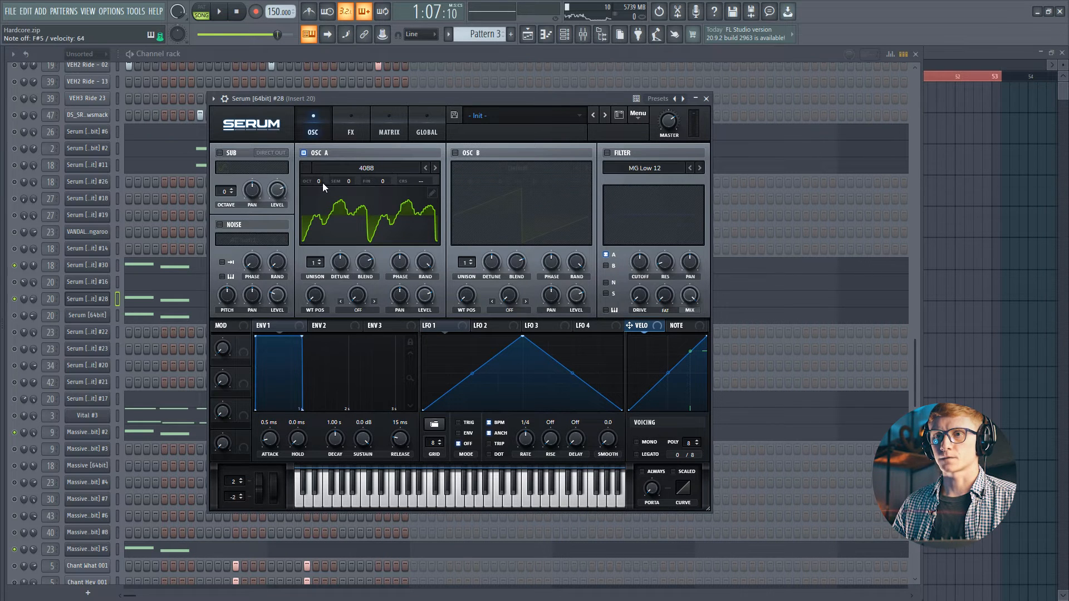
pyautogui.moveTo(322, 189); pyautogui.dragTo(322, 195)
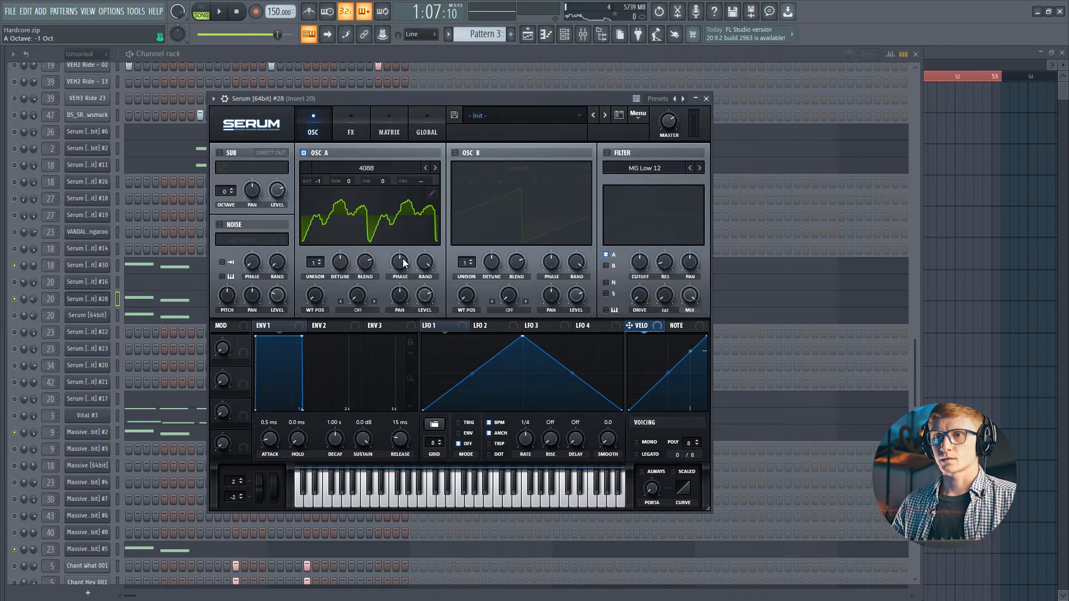
# Enable oscillator B with its Default wavetable and lower its octave to -3
pyautogui.click(456, 153)
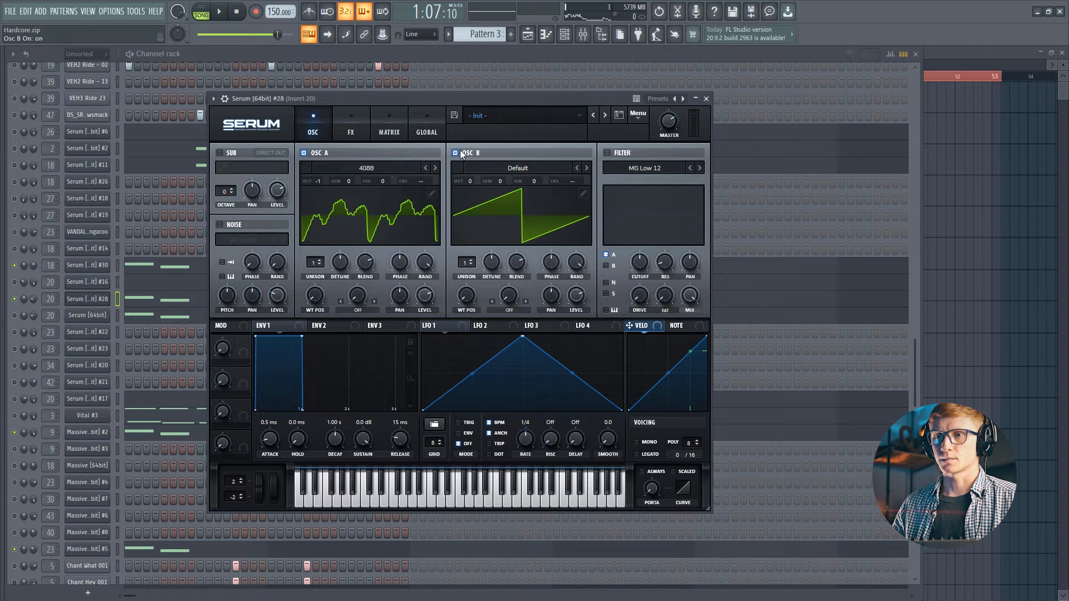
pyautogui.moveTo(470, 179)
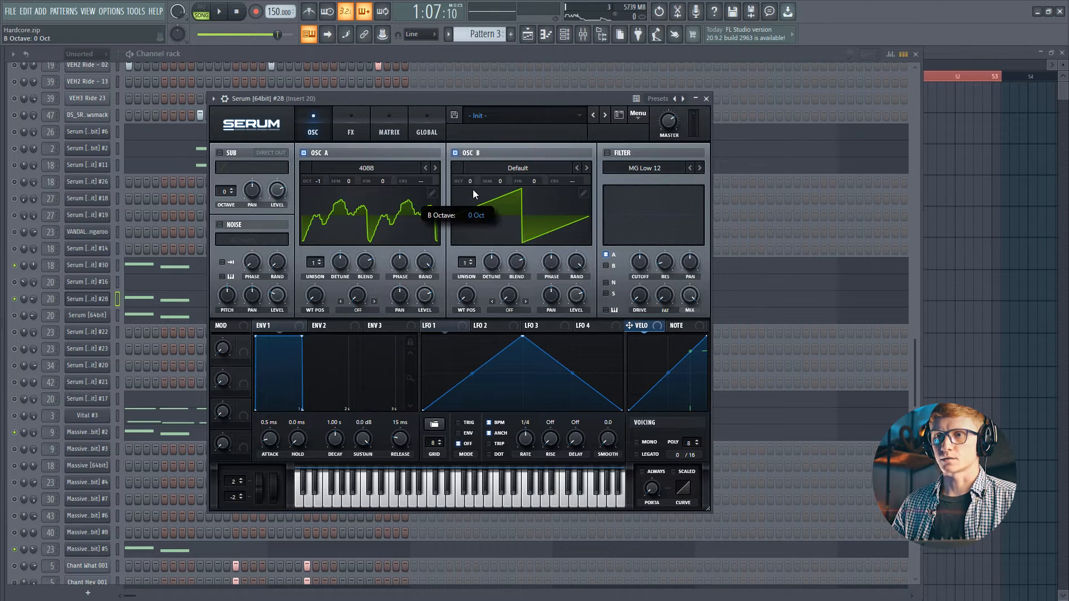
pyautogui.moveTo(470, 176); pyautogui.dragTo(472, 187)
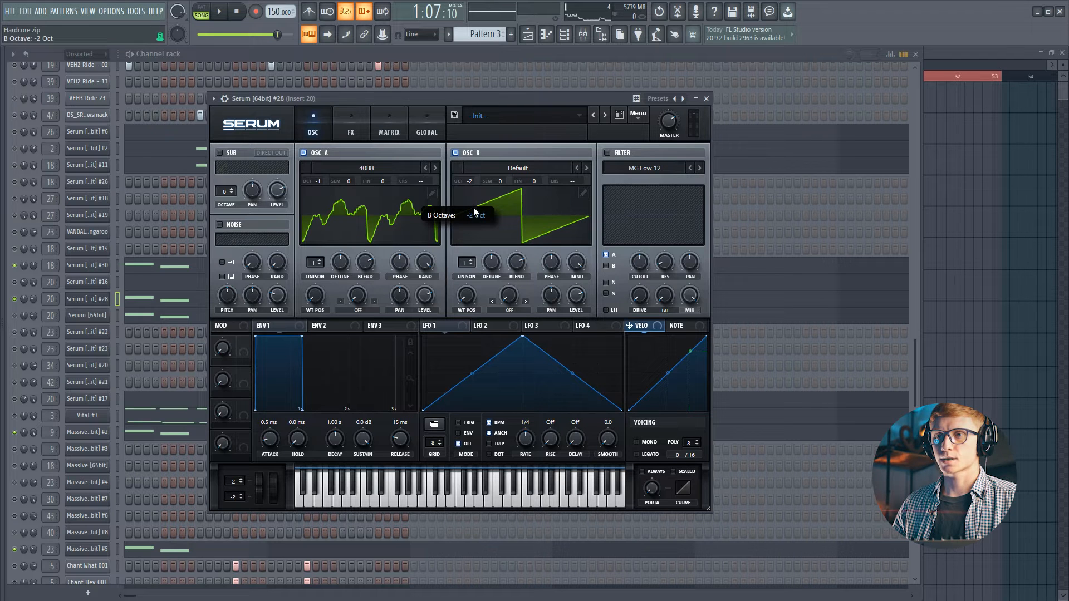
# Set oscillator B to 2 unison voices with 0.20 detune and lower its level to 0%
pyautogui.click(471, 259)
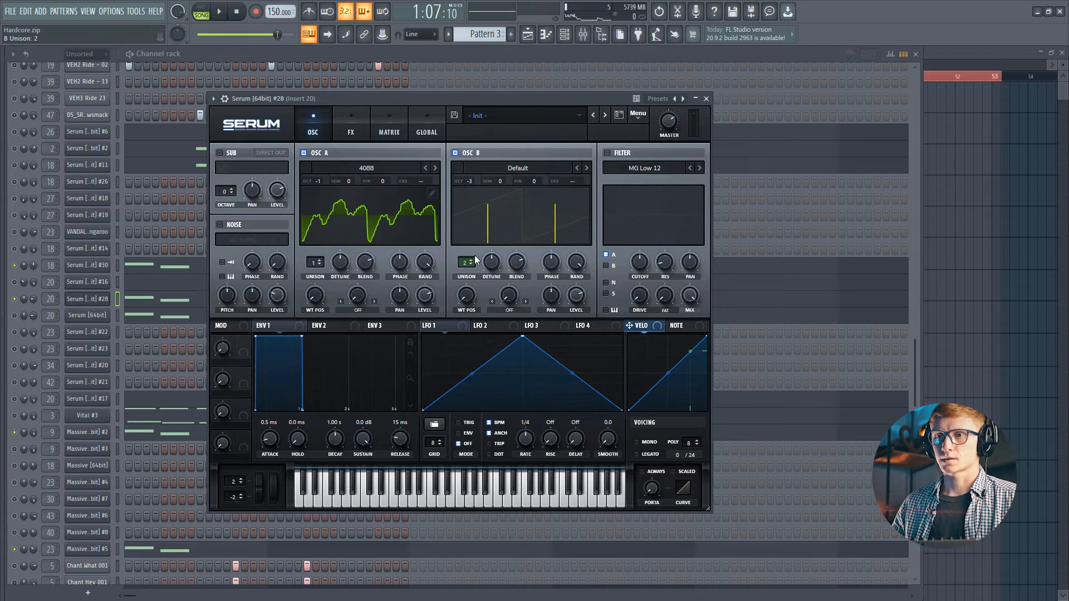
pyautogui.moveTo(493, 263); pyautogui.dragTo(493, 266)
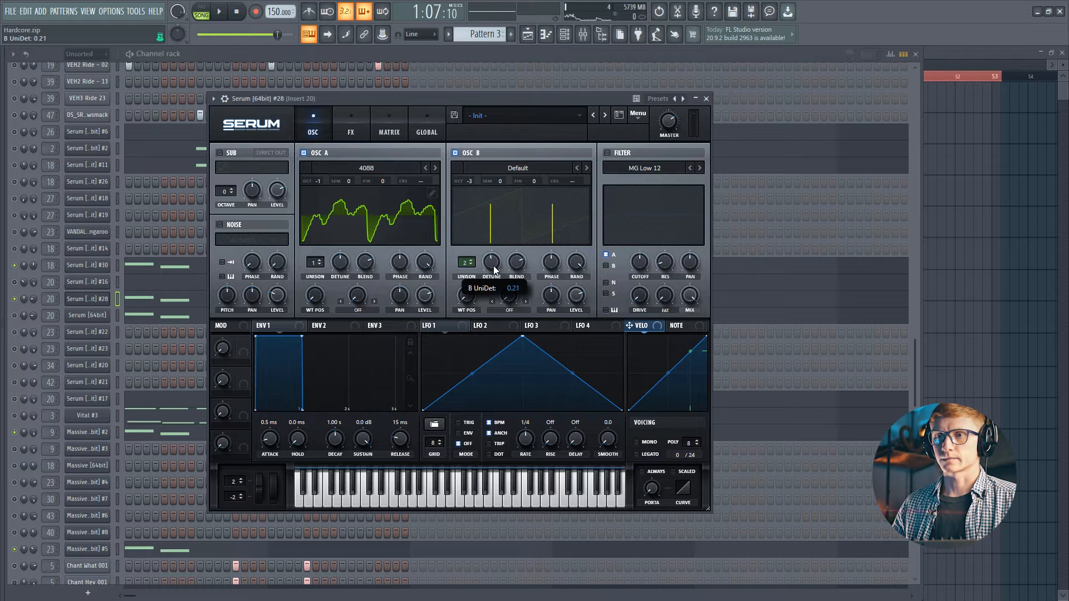
pyautogui.rightClick(492, 264)
pyautogui.click(484, 253)
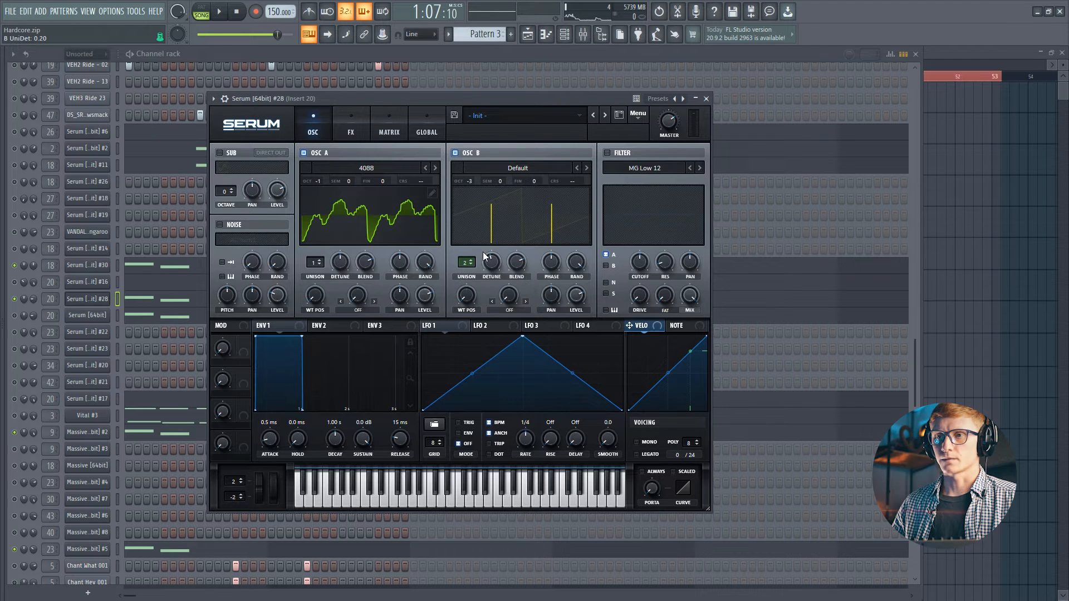
pyautogui.moveTo(581, 294); pyautogui.dragTo(577, 301)
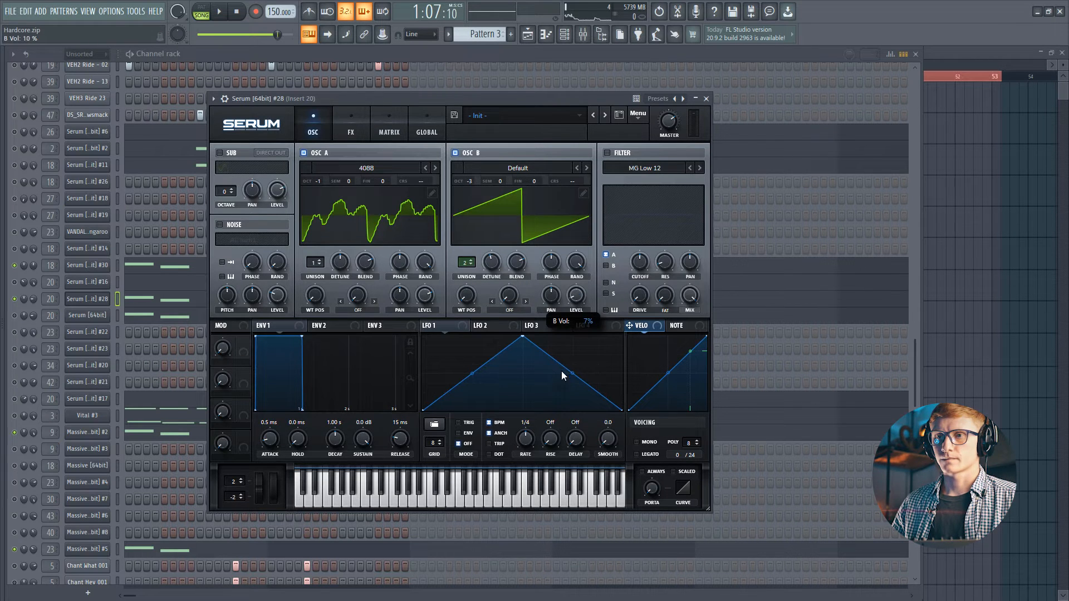
pyautogui.moveTo(563, 366); pyautogui.dragTo(561, 373)
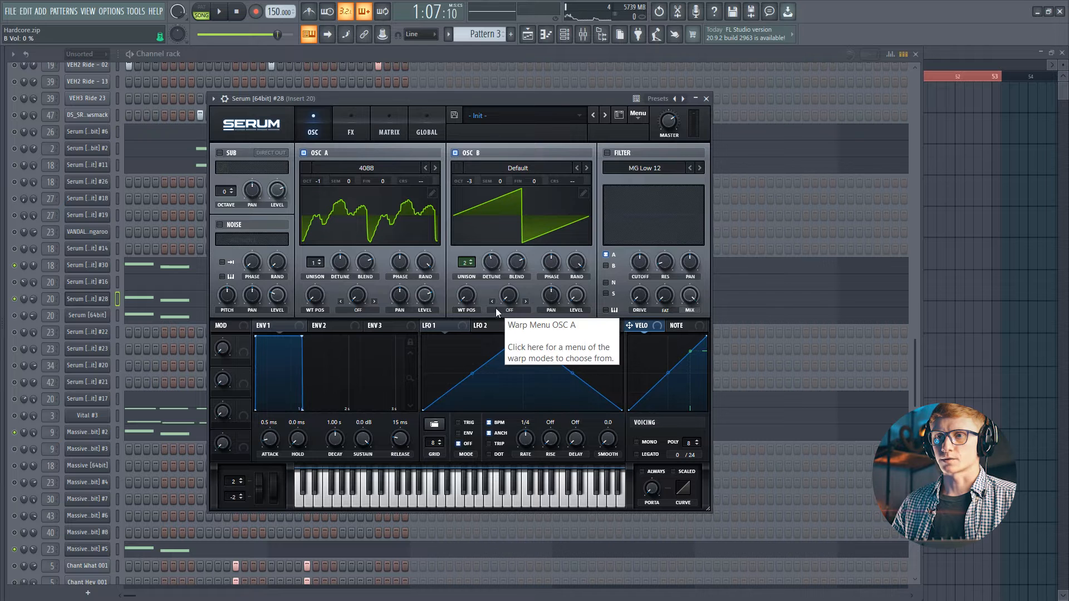
# Keep oscillator B's wavetable position at 1 and apply a Sync warp at 16%
pyautogui.click(467, 296)
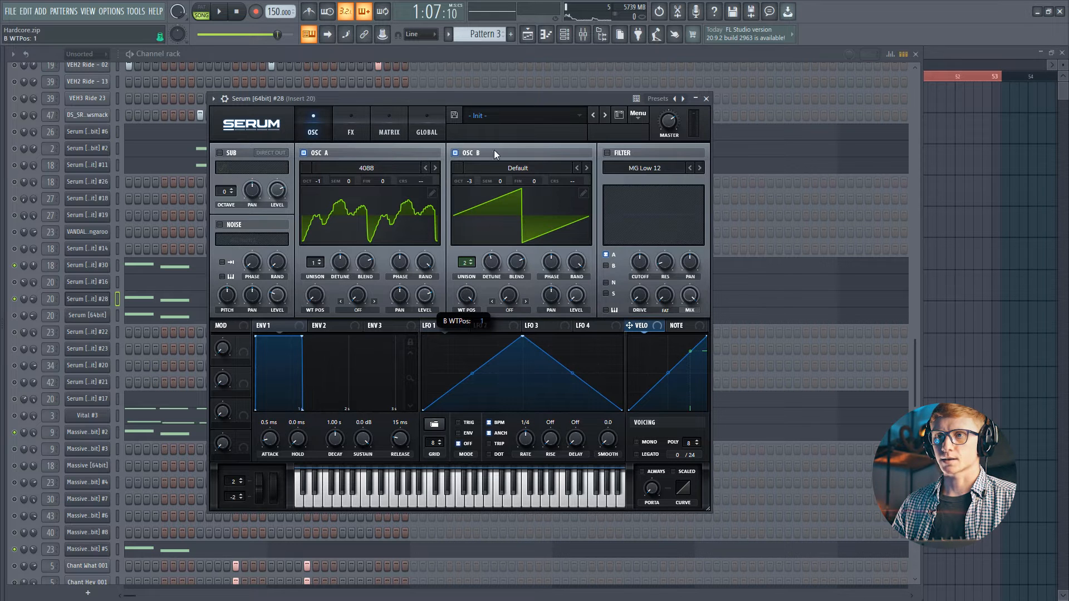
pyautogui.click(514, 310)
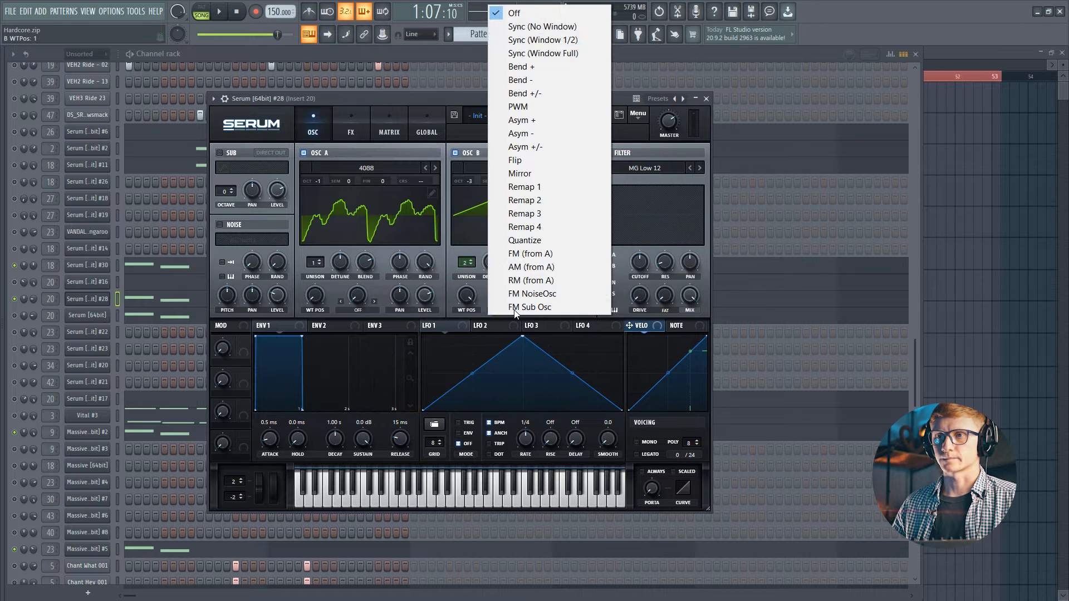
pyautogui.click(554, 38)
pyautogui.moveTo(516, 301); pyautogui.dragTo(512, 142)
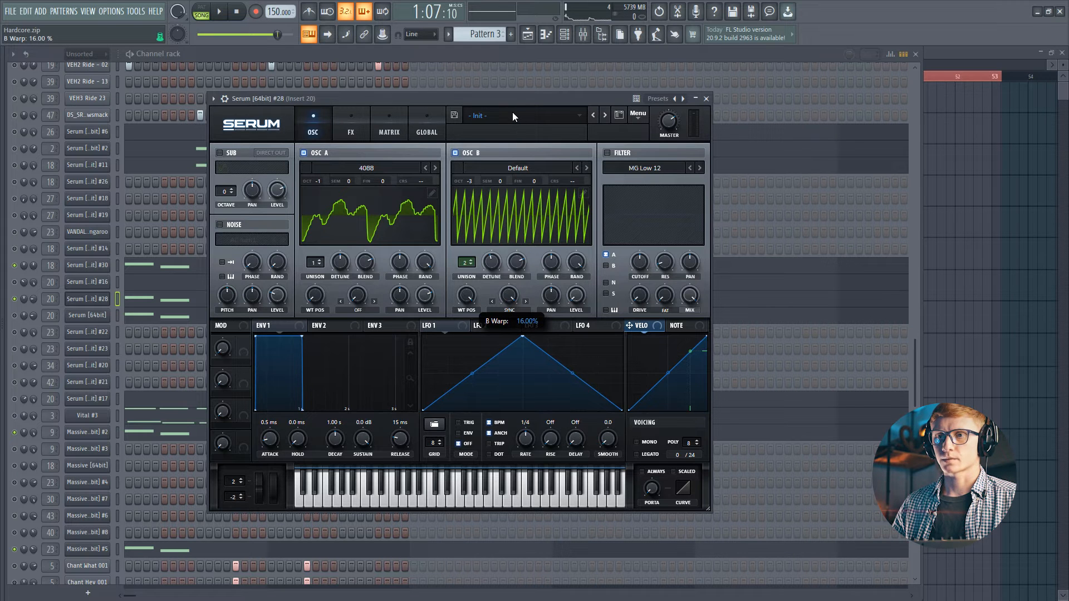
# Set oscillator A's warp mode to FM (from B) and modulate the warp with LFO 1 at an amount of -10
pyautogui.click(356, 308)
pyautogui.click(362, 255)
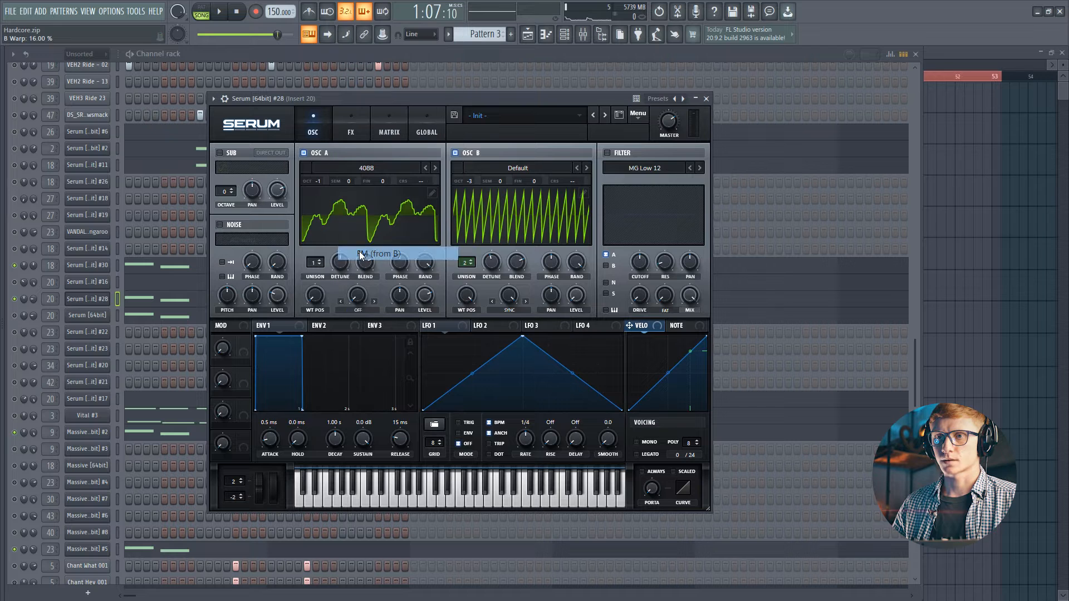
pyautogui.moveTo(360, 301); pyautogui.dragTo(364, 273)
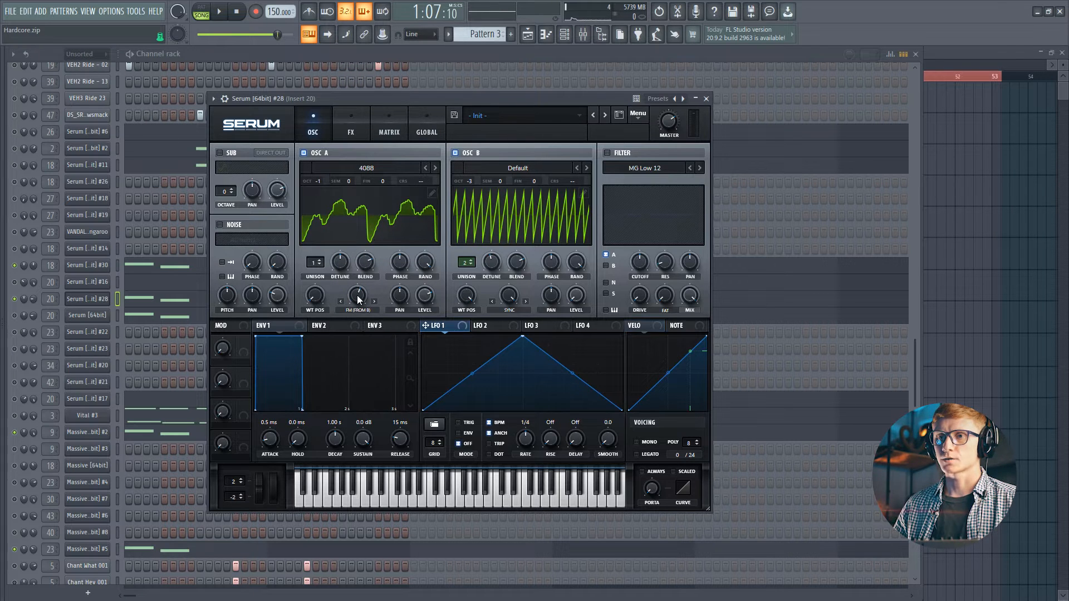
pyautogui.moveTo(447, 326); pyautogui.dragTo(392, 316)
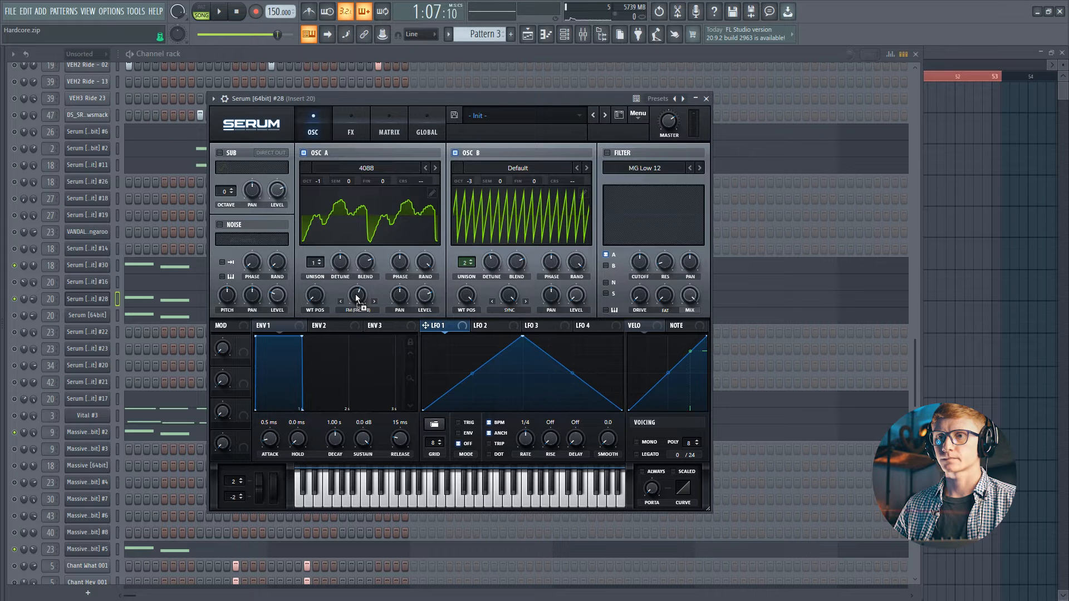
pyautogui.moveTo(349, 285); pyautogui.dragTo(353, 318)
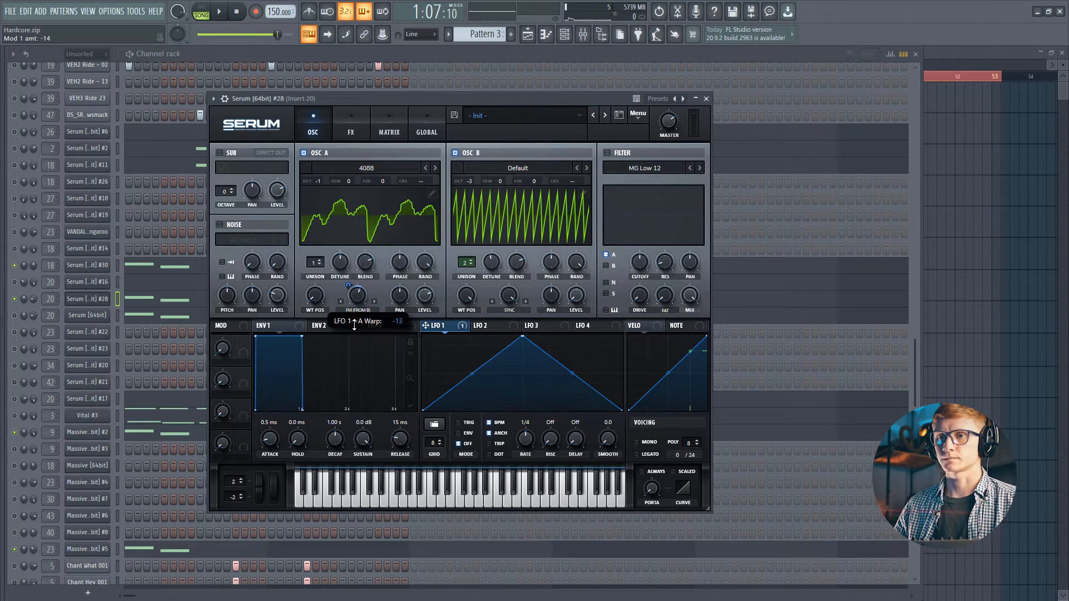
pyautogui.moveTo(354, 324); pyautogui.dragTo(355, 323)
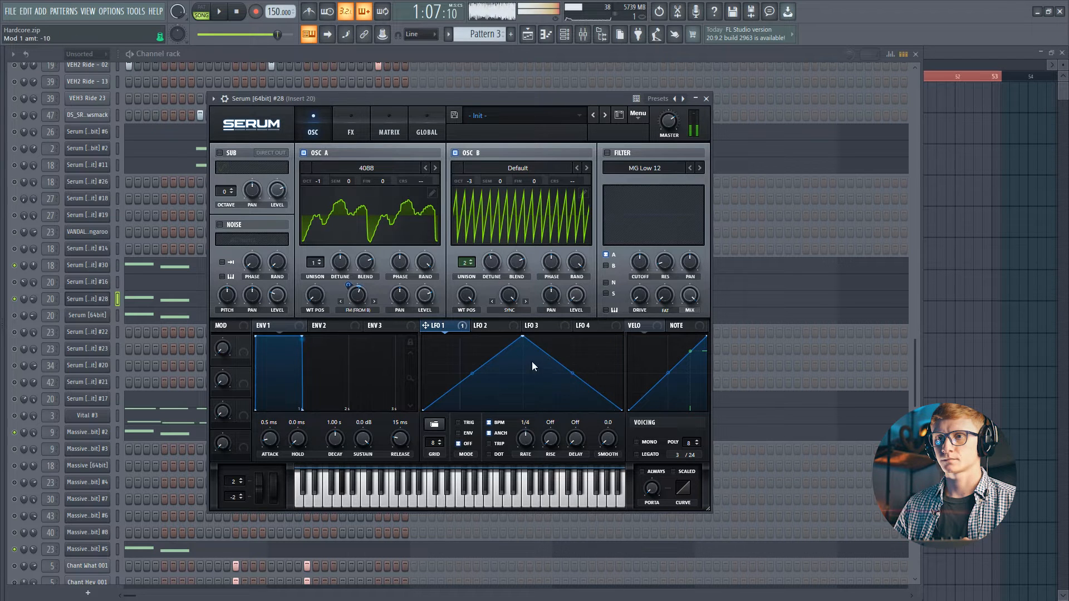
# Reshape LFO 1 into an early peak with a slightly convex fall, in trigger mode at a 1/2 rate
pyautogui.moveTo(522, 336); pyautogui.dragTo(426, 324)
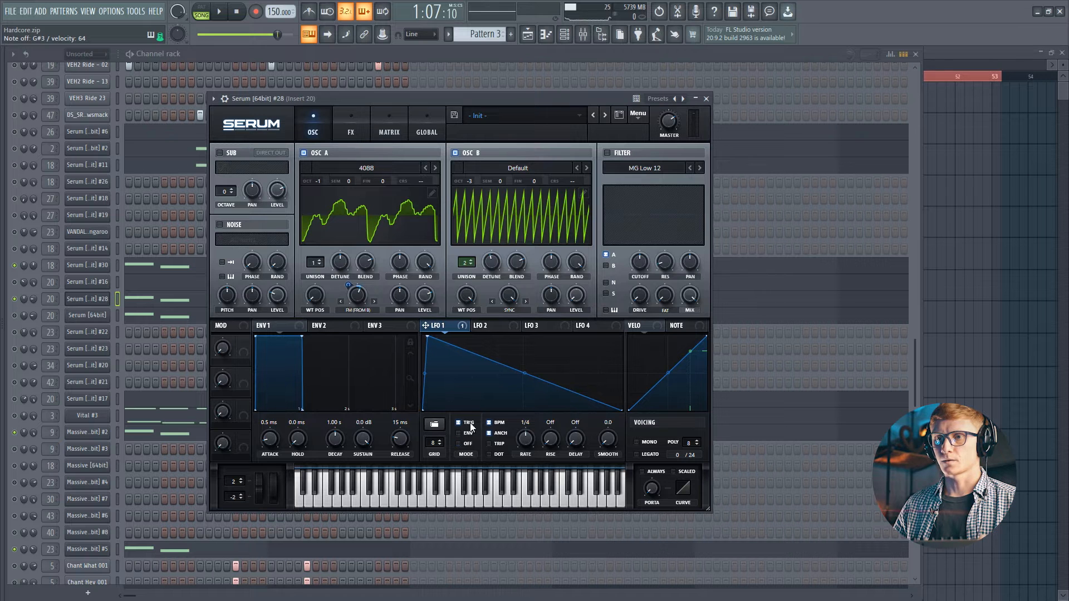
pyautogui.moveTo(530, 432); pyautogui.dragTo(529, 438)
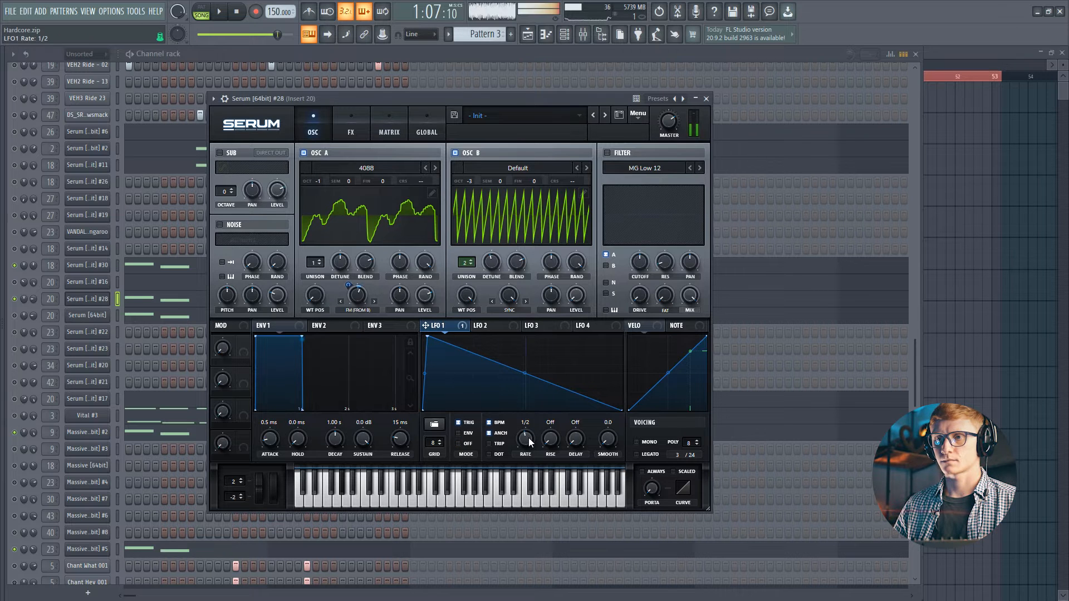
pyautogui.moveTo(524, 374); pyautogui.dragTo(522, 370)
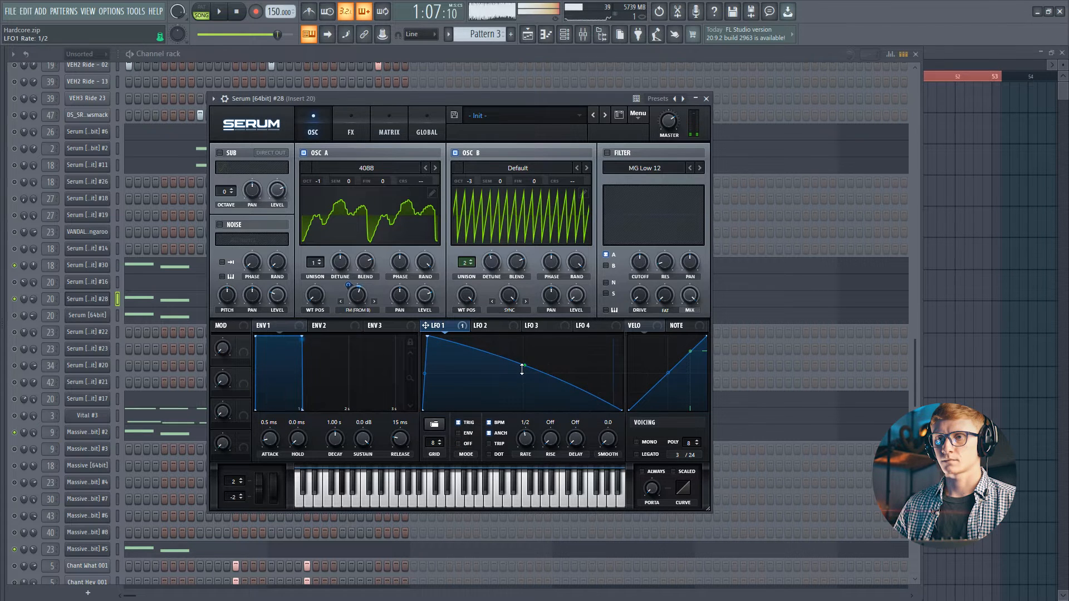
# Draw LFO 2 as two early peaks with curved decays, in trigger mode at a 1/2 rate
pyautogui.click(499, 325)
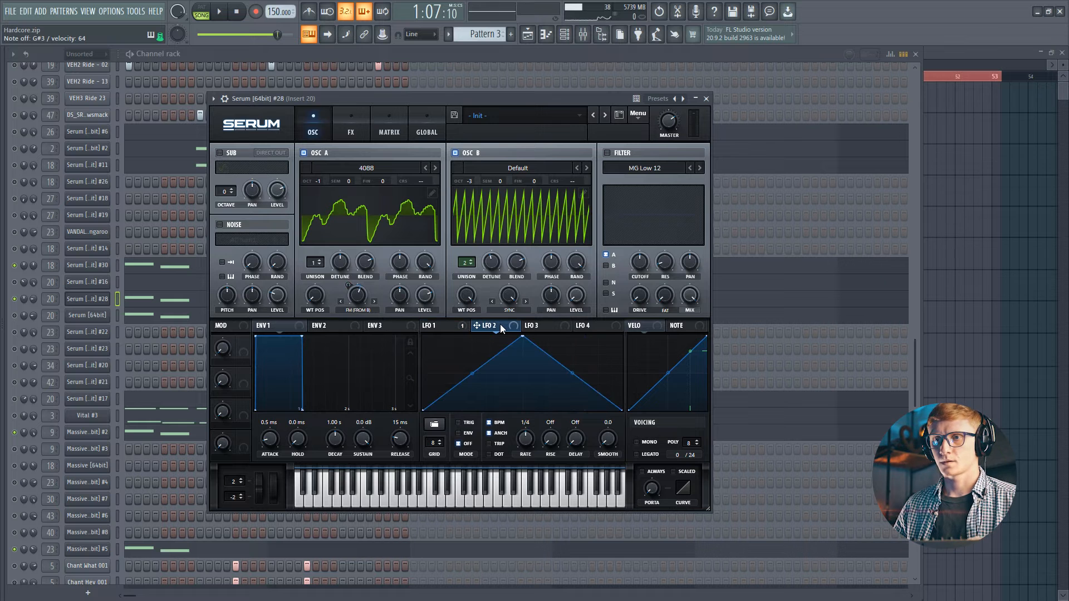
pyautogui.moveTo(522, 336); pyautogui.dragTo(446, 341)
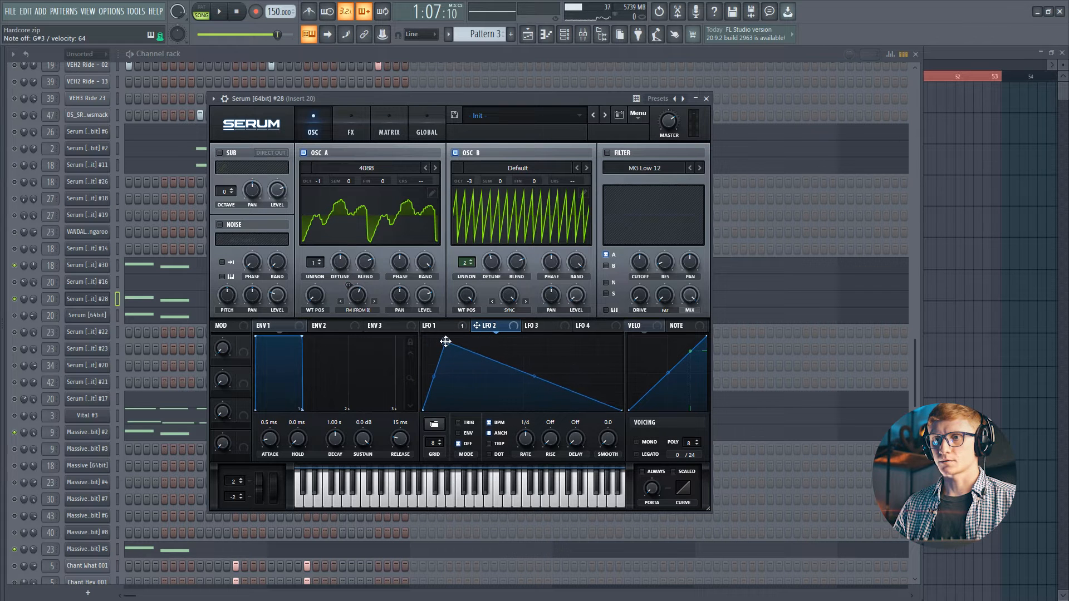
pyautogui.doubleClick(500, 362)
pyautogui.moveTo(500, 362); pyautogui.dragTo(433, 384)
pyautogui.doubleClick(543, 410)
pyautogui.moveTo(526, 411); pyautogui.dragTo(524, 412)
pyautogui.moveTo(542, 368); pyautogui.dragTo(538, 339)
pyautogui.moveTo(446, 344); pyautogui.dragTo(447, 346)
pyautogui.moveTo(538, 339); pyautogui.dragTo(546, 343)
pyautogui.moveTo(584, 376); pyautogui.dragTo(584, 382)
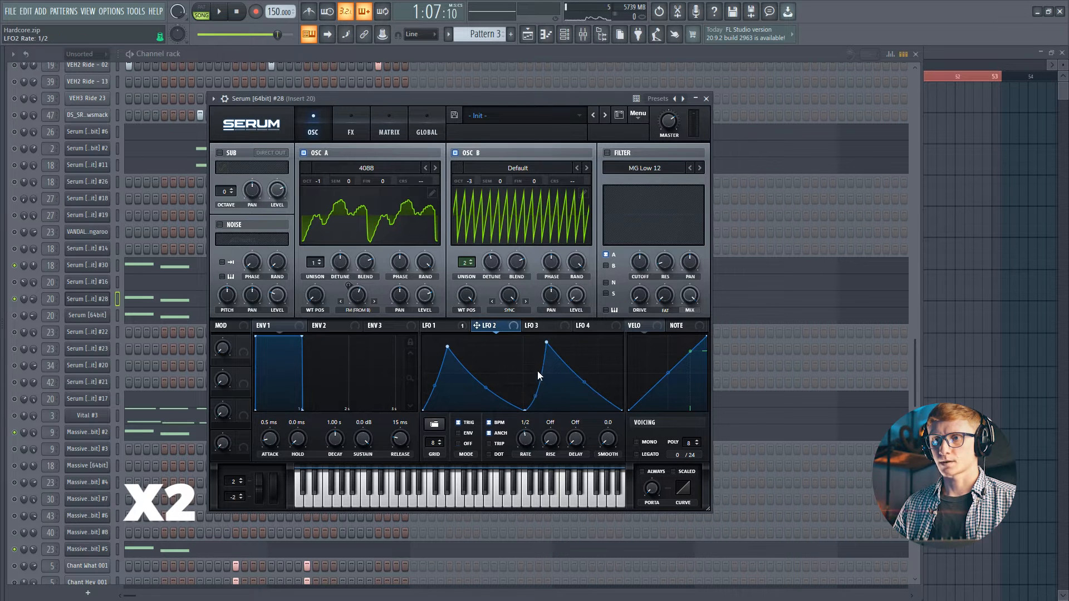
# Assign LFO 2 to oscillator A's wavetable position and make the modulation one-directional
pyautogui.moveTo(313, 298); pyautogui.dragTo(314, 298)
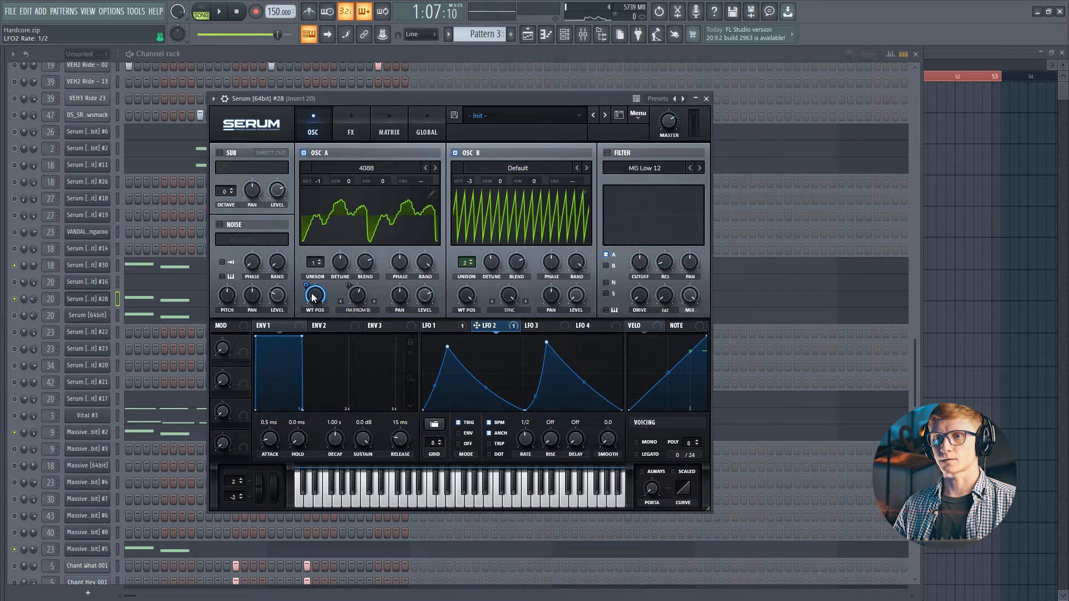
pyautogui.rightClick(310, 286)
pyautogui.rightClick(315, 292)
pyautogui.keyDown('alt'); pyautogui.keyDown('shift'); pyautogui.click(317, 295); pyautogui.keyUp('shift'); pyautogui.keyUp('alt')
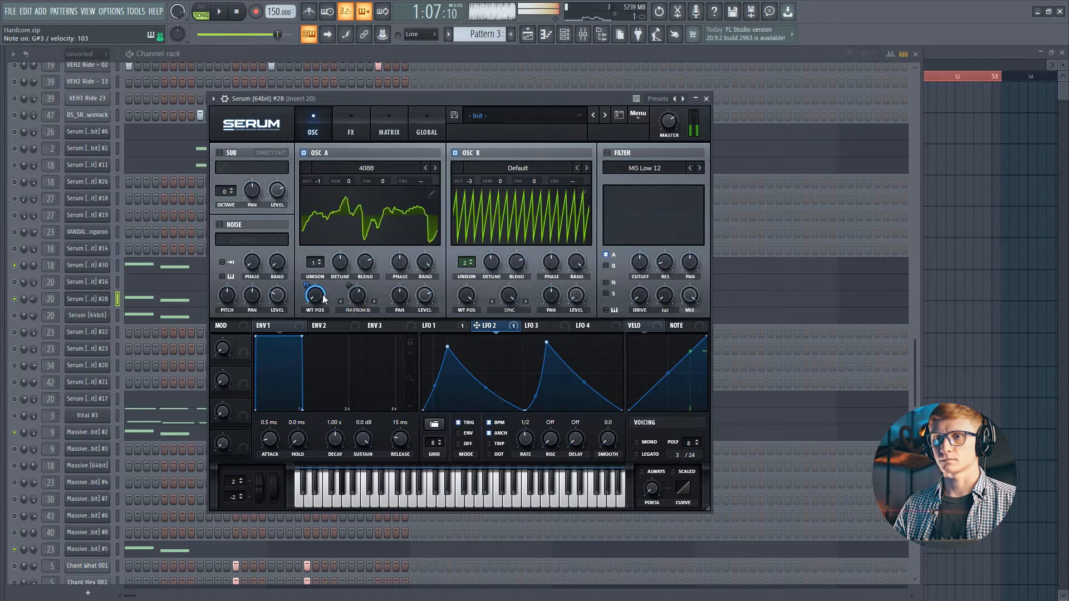
# Fine-tune the heights of LFO 2's two peaks, leaving the second slightly higher than the first
pyautogui.moveTo(447, 347); pyautogui.dragTo(447, 342)
pyautogui.moveTo(547, 342); pyautogui.dragTo(547, 338)
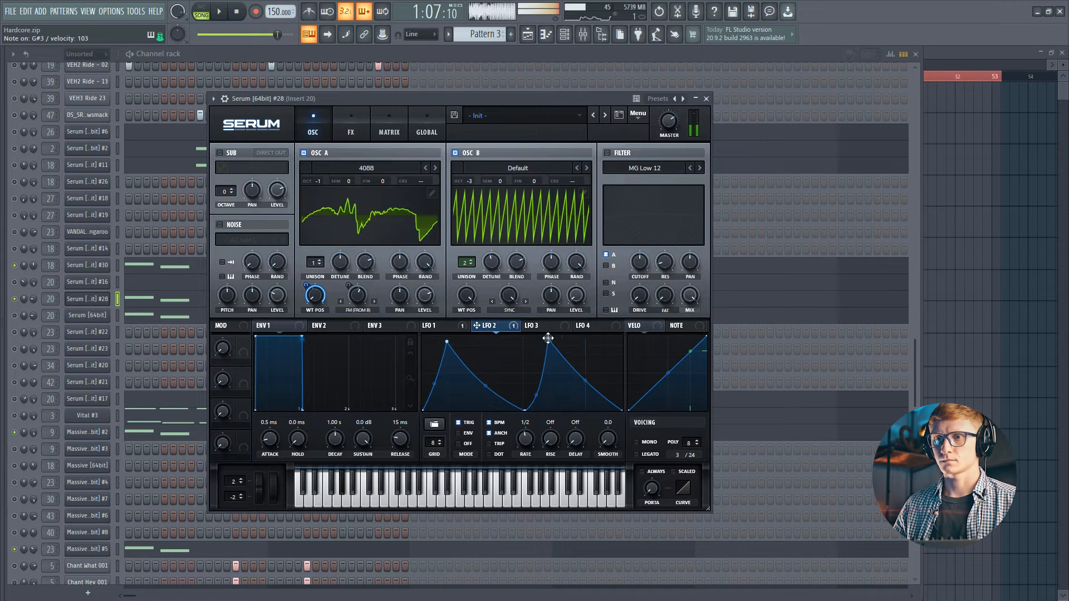
pyautogui.moveTo(447, 343); pyautogui.dragTo(447, 348)
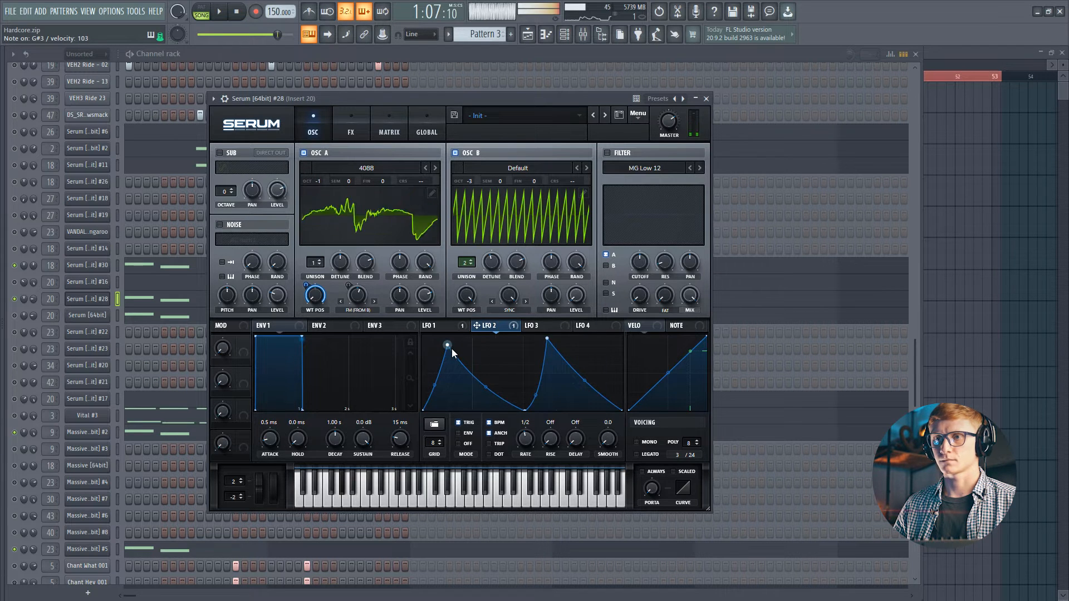
# Enable the filter, choose the HP 12 multi type and lower the cutoff to 8 Hz
pyautogui.click(608, 153)
pyautogui.click(638, 170)
pyautogui.moveTo(641, 195)
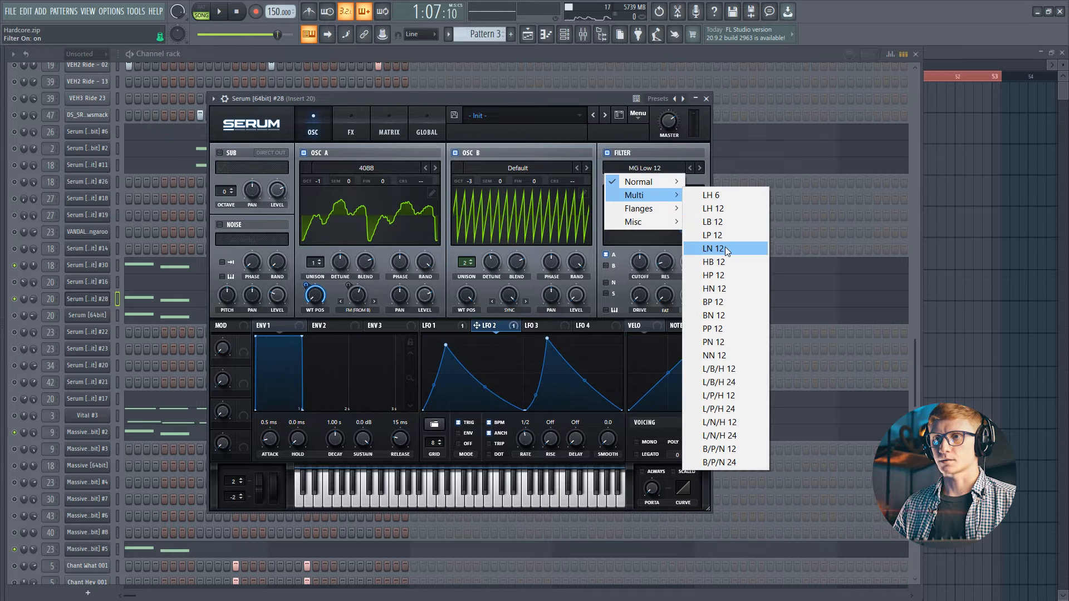
pyautogui.click(730, 277)
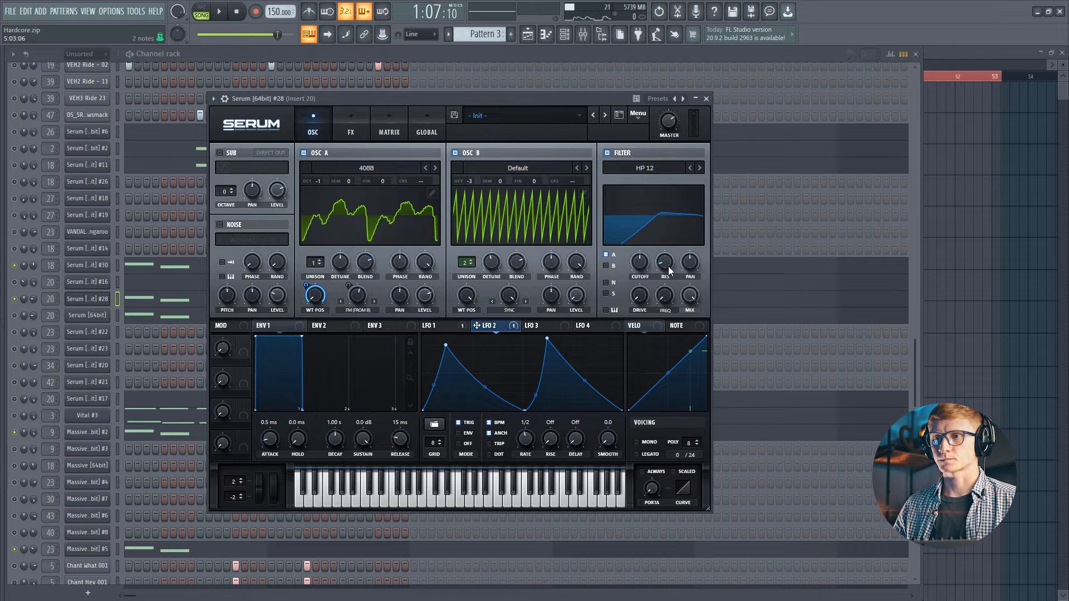
pyautogui.moveTo(640, 266); pyautogui.dragTo(541, 302)
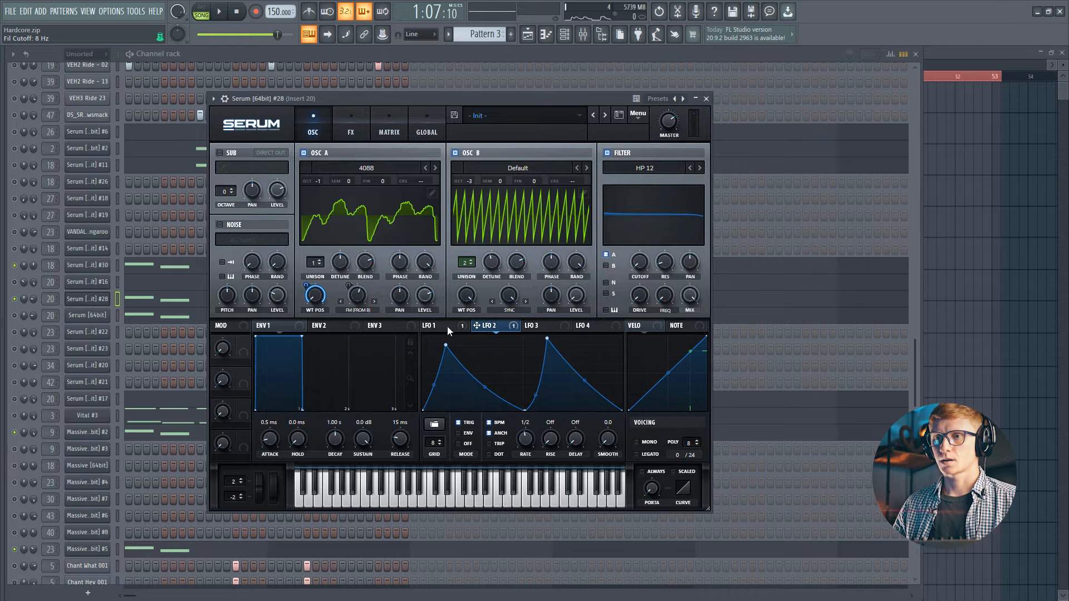
# Modulate the filter's cutoff, resonance, drive and second frequency with LFO 2
pyautogui.moveTo(625, 269)
pyautogui.mouseDown()
pyautogui.moveTo(643, 261)
pyautogui.moveTo(633, 257)
pyautogui.moveTo(633, 267)
pyautogui.moveTo(633, 258)
pyautogui.mouseUp()
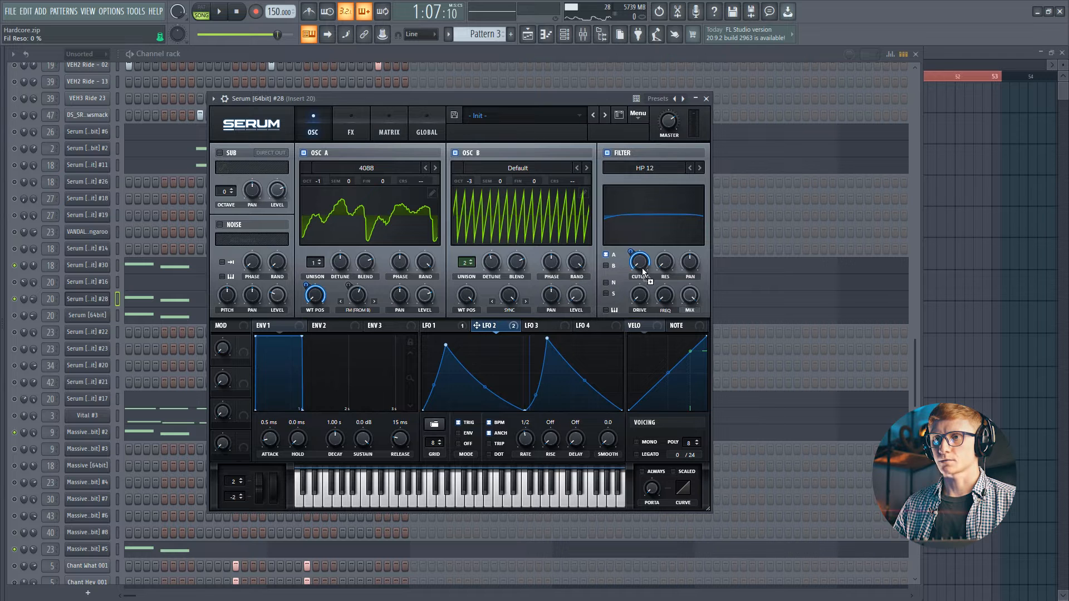
pyautogui.moveTo(666, 264); pyautogui.dragTo(638, 298)
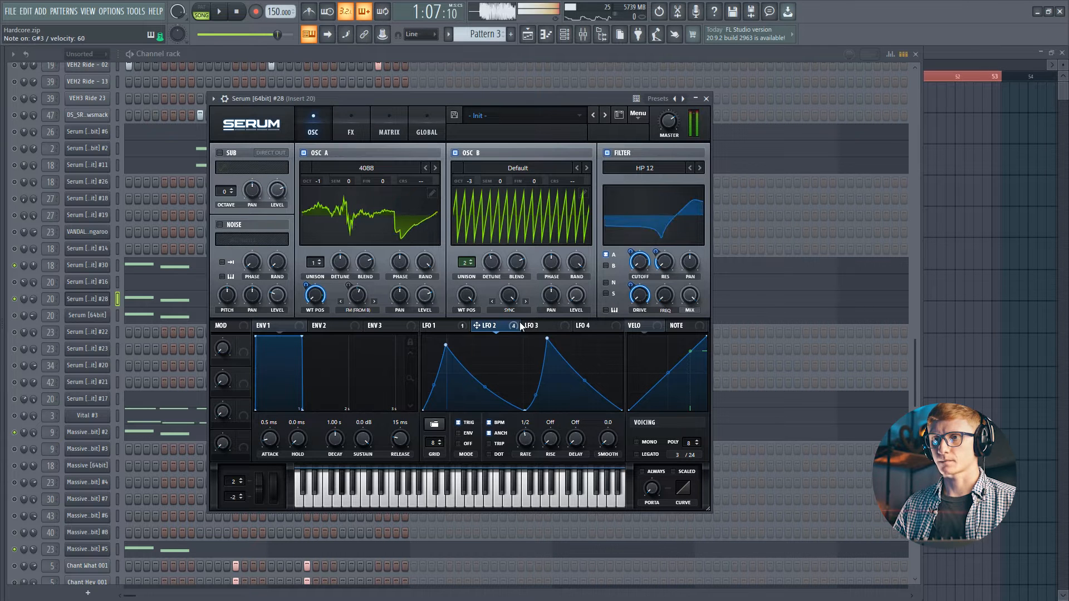
pyautogui.moveTo(666, 305); pyautogui.dragTo(662, 295)
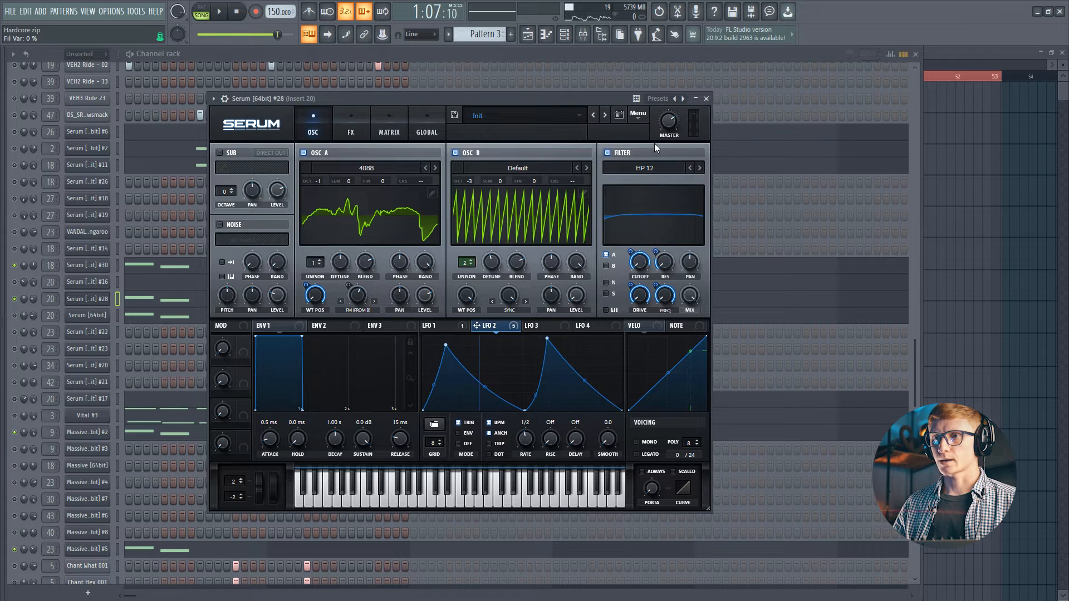
pyautogui.rightClick(667, 122)
pyautogui.press('Escape')
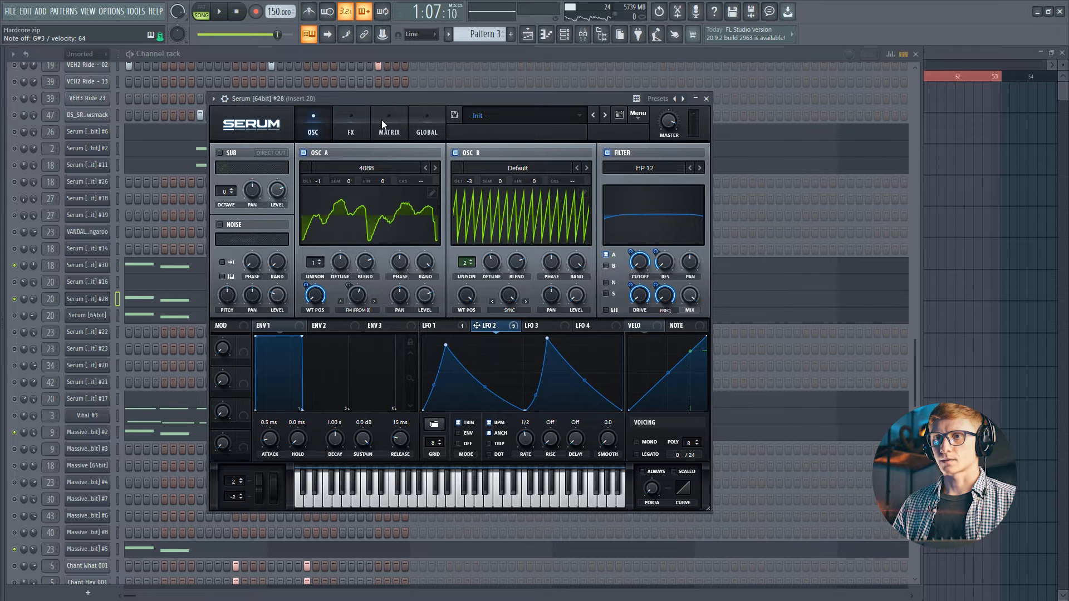
# Shape LFO 3 as a single falling curve from the upper start to the lower end, bowed downward, at rate 1/2
pyautogui.click(533, 325)
pyautogui.moveTo(521, 338); pyautogui.dragTo(422, 336)
pyautogui.moveTo(526, 443); pyautogui.dragTo(524, 447)
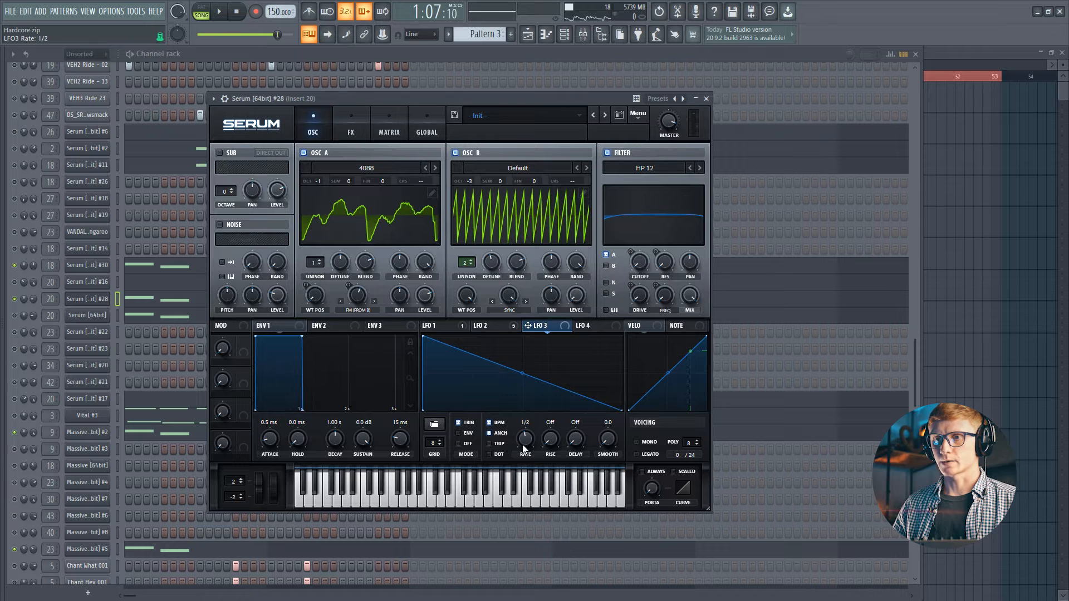
pyautogui.moveTo(522, 375); pyautogui.dragTo(522, 383)
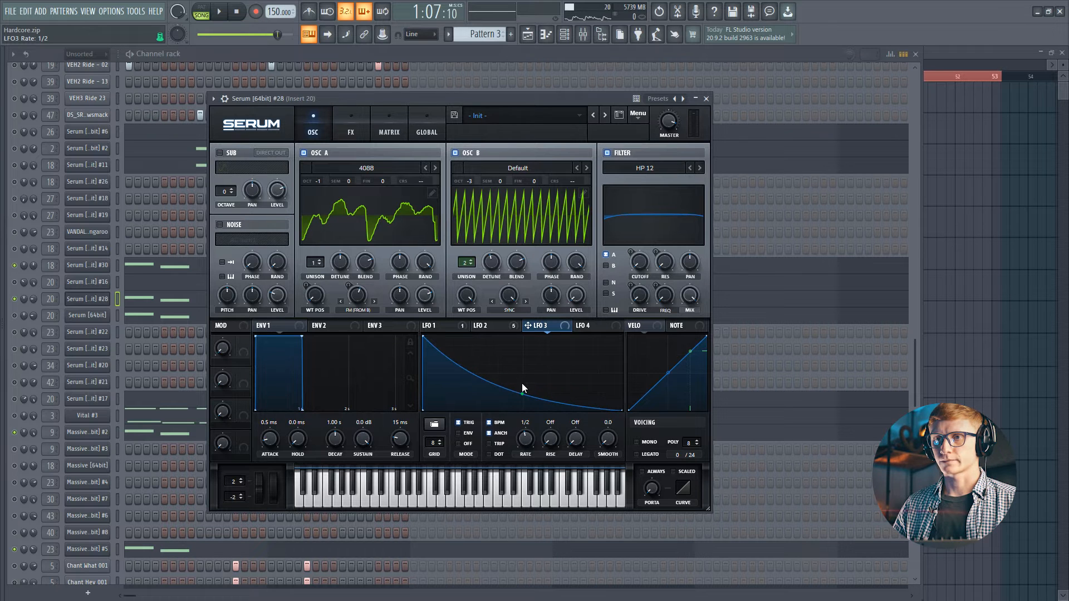
# Route LFO 3 to the global master tuning in the modulation matrix and make LFO 3's falling curve less steep
pyautogui.click(390, 115)
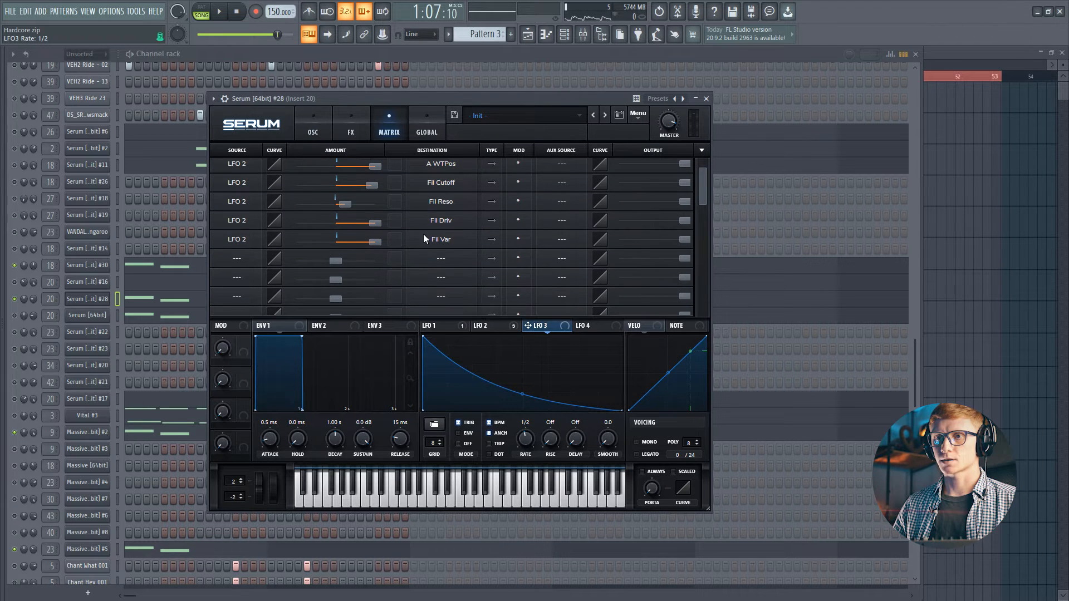
pyautogui.click(441, 258)
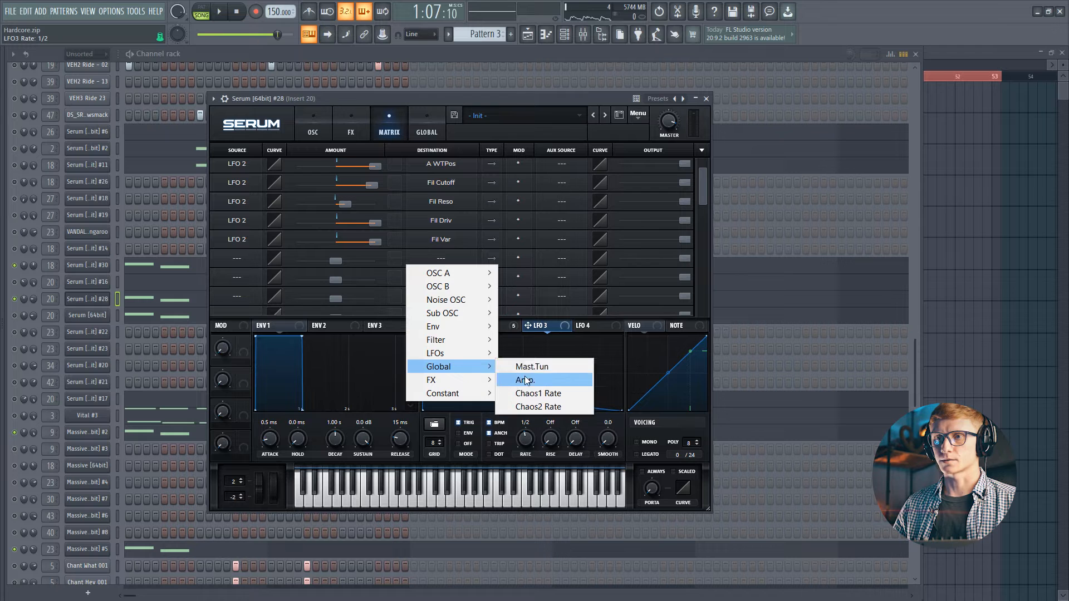
pyautogui.click(502, 365)
pyautogui.click(265, 259)
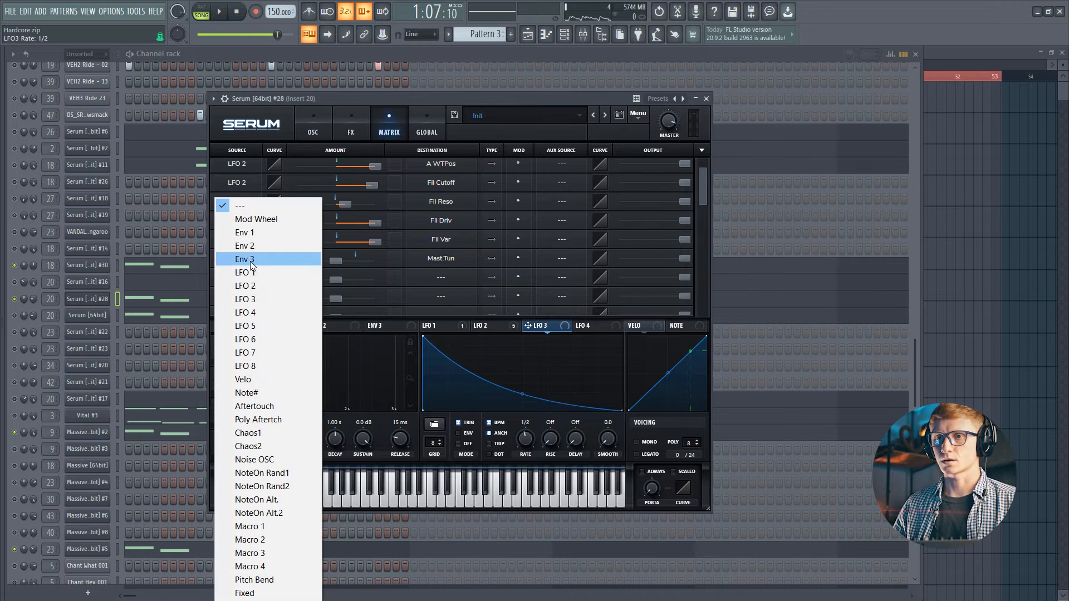
pyautogui.click(255, 293)
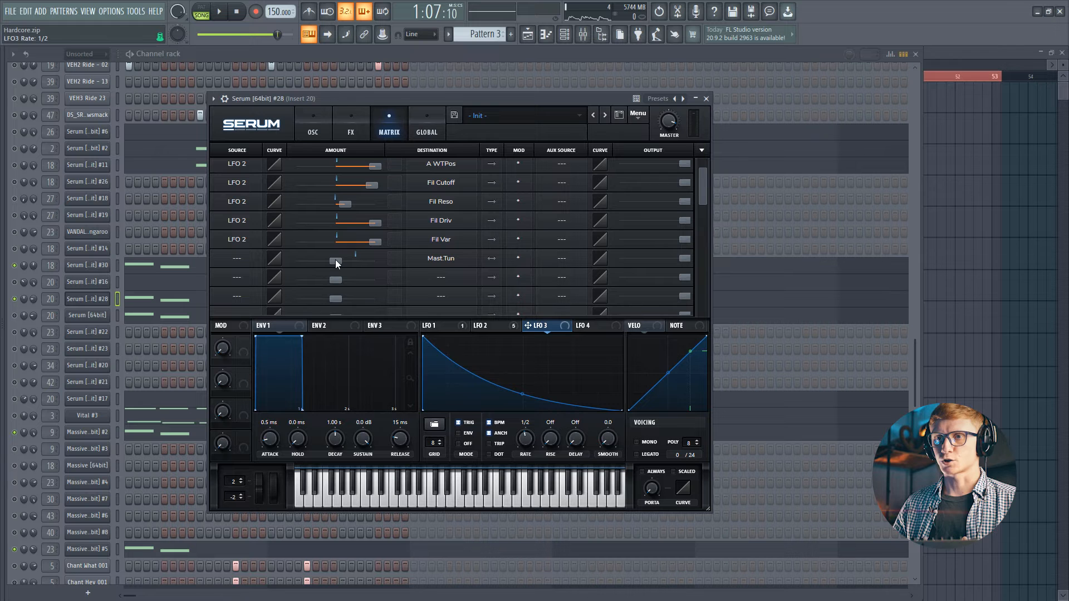
pyautogui.moveTo(522, 394); pyautogui.dragTo(522, 383)
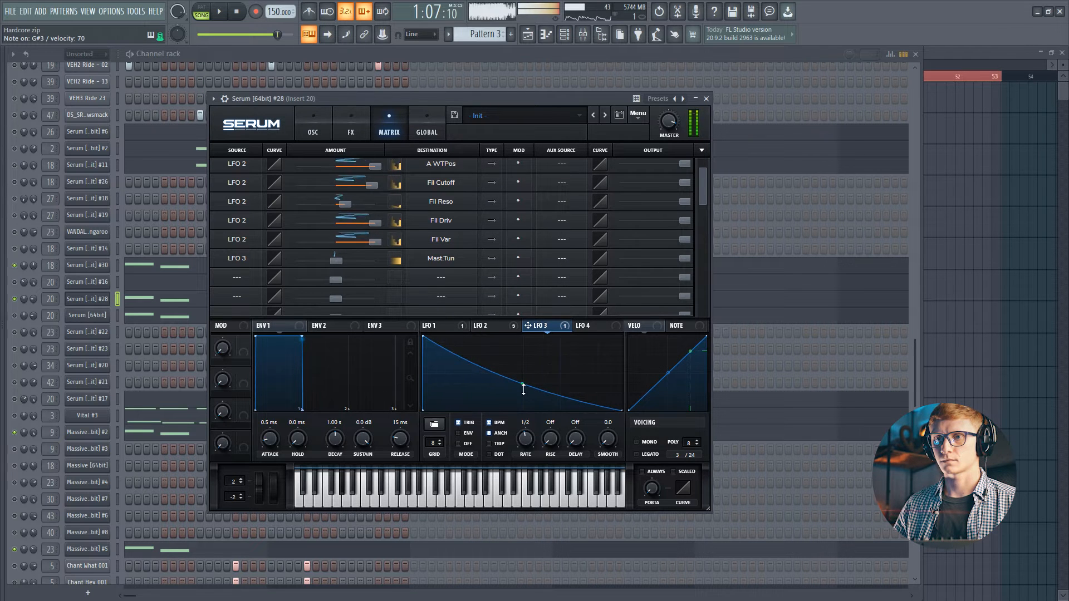
pyautogui.click(466, 326)
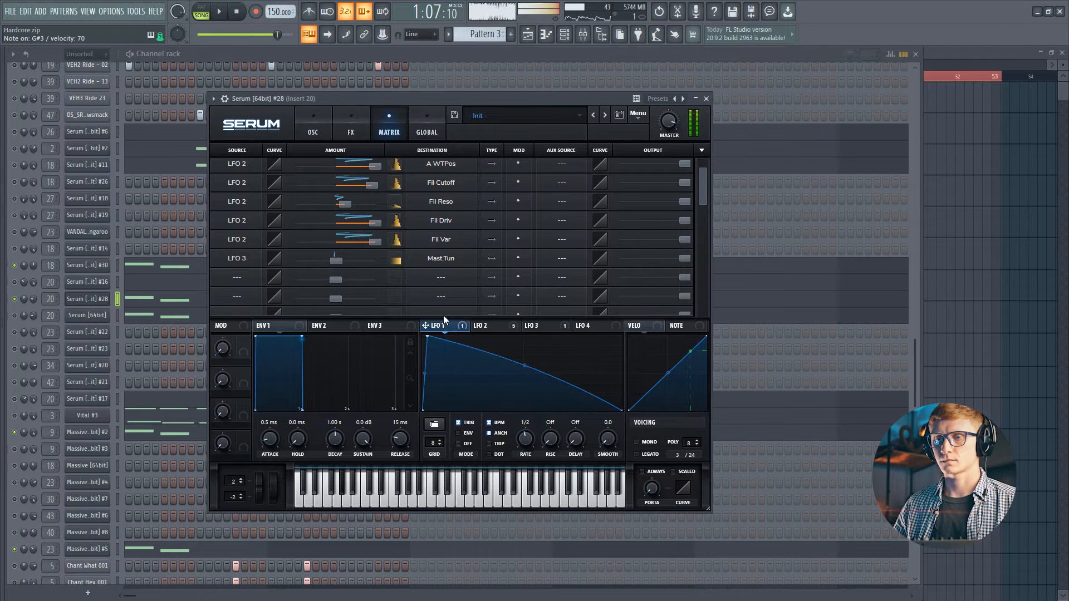
# Enable the Hyper/Dimension effect, lower the dimension size, set the hyper mix to about 27% and raise the dimension mix slightly
pyautogui.click(349, 128)
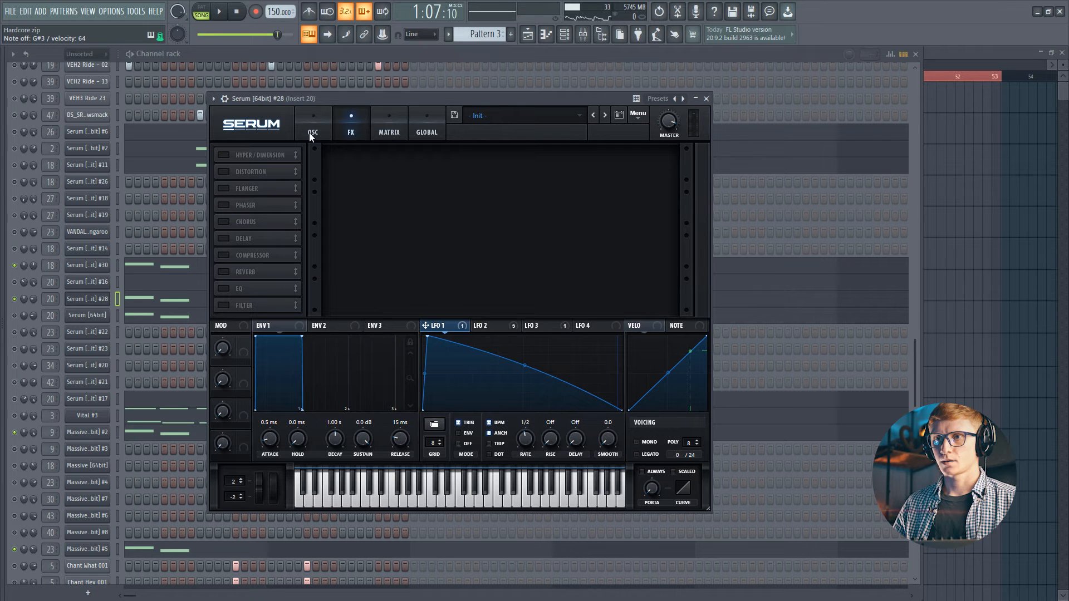
pyautogui.click(224, 155)
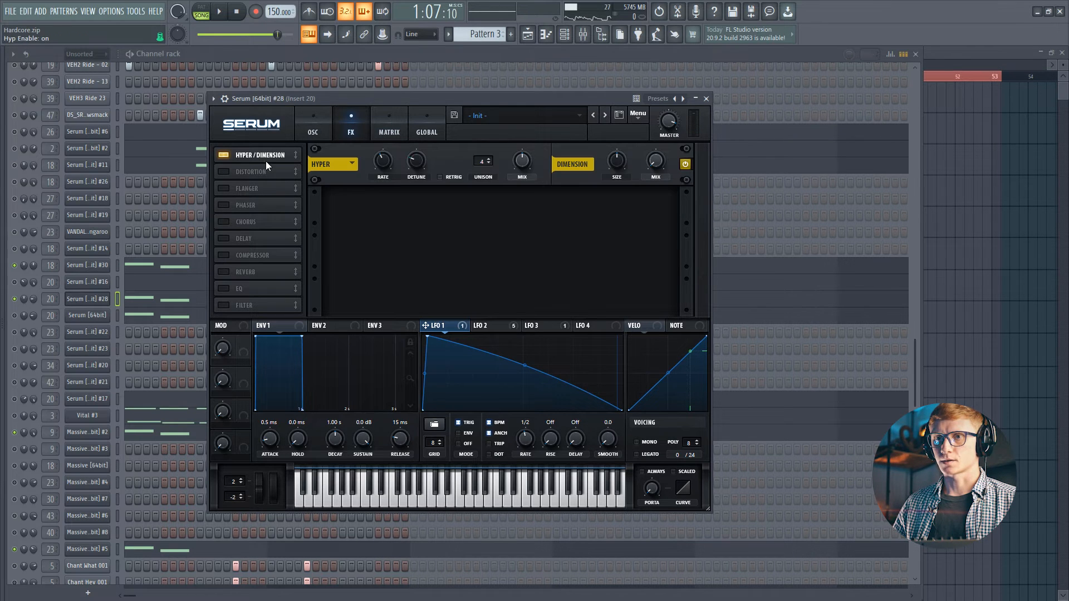
pyautogui.moveTo(625, 165); pyautogui.dragTo(619, 209)
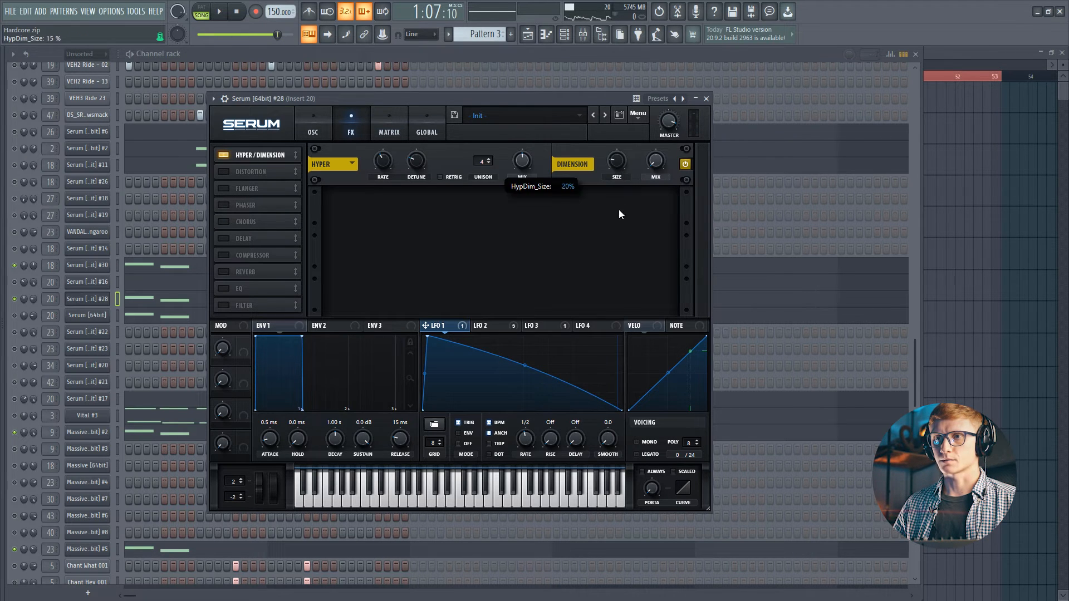
pyautogui.moveTo(522, 162); pyautogui.dragTo(523, 184)
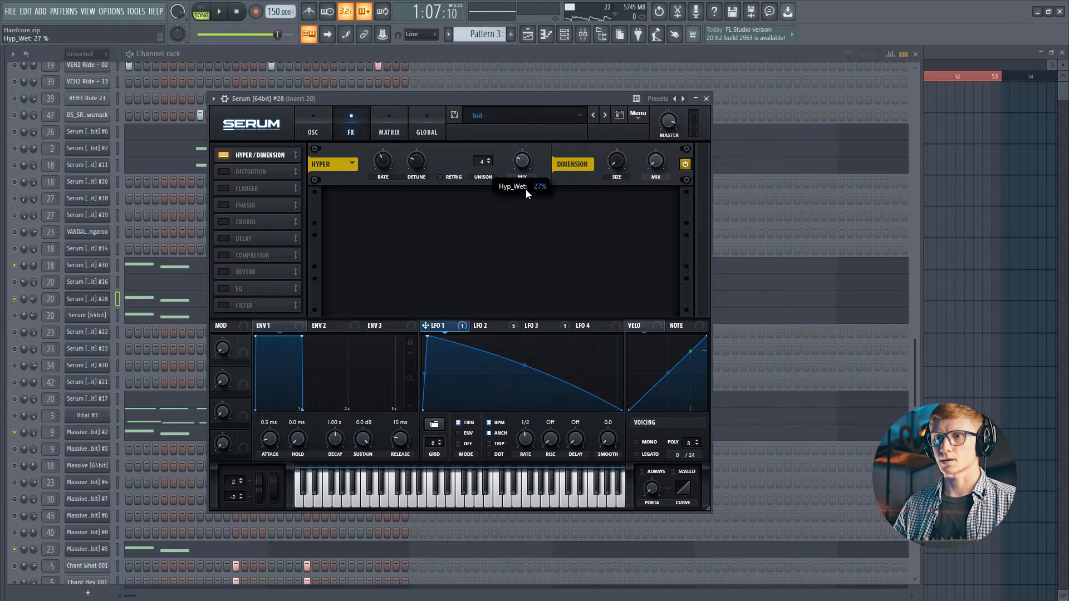
pyautogui.moveTo(656, 162); pyautogui.dragTo(659, 141)
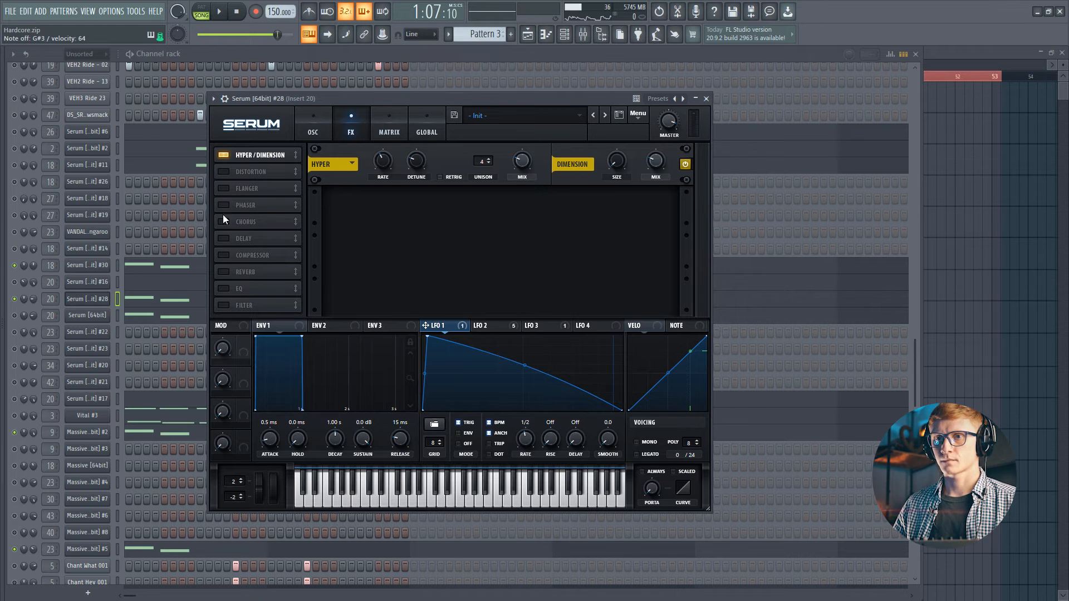
# Add an EQ effect after Hyper/Dimension, set both bands to Peak and boost the low band's gain to 5.5 dB
pyautogui.click(227, 289)
pyautogui.moveTo(244, 291); pyautogui.dragTo(253, 170)
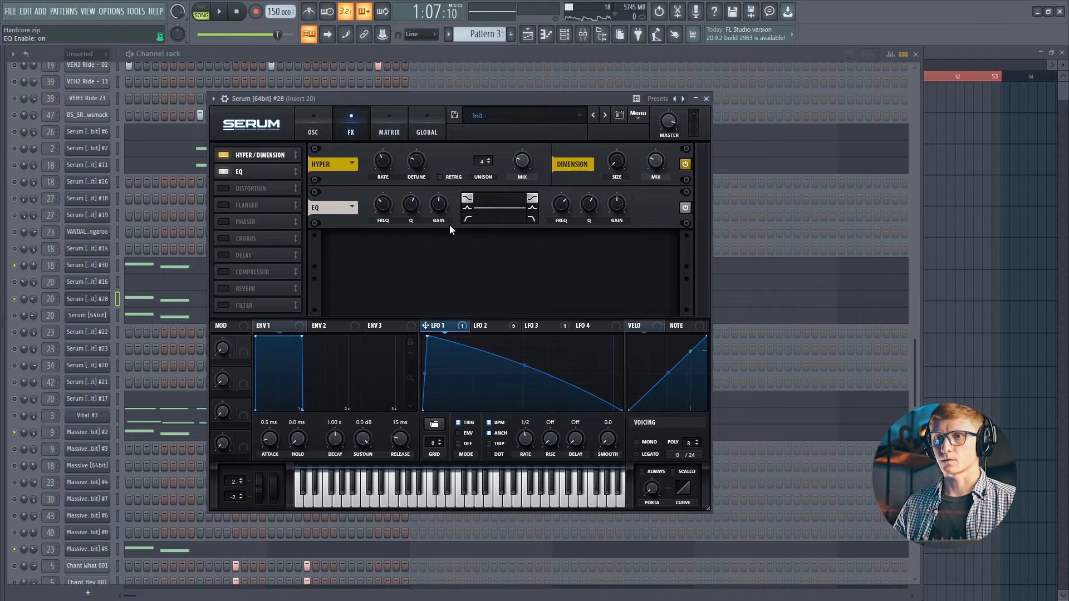
pyautogui.click(466, 207)
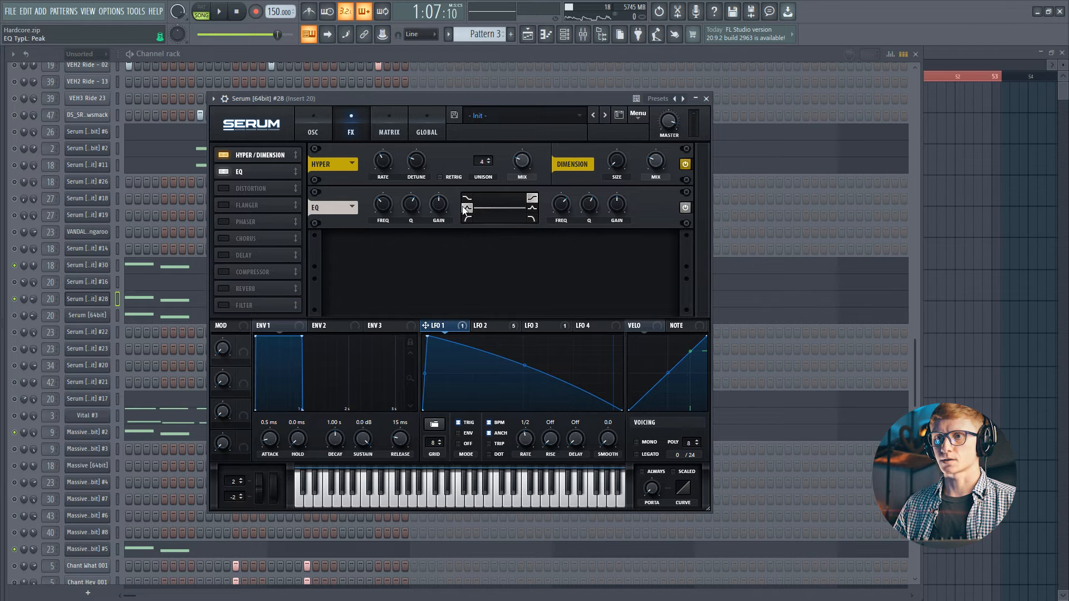
pyautogui.click(532, 209)
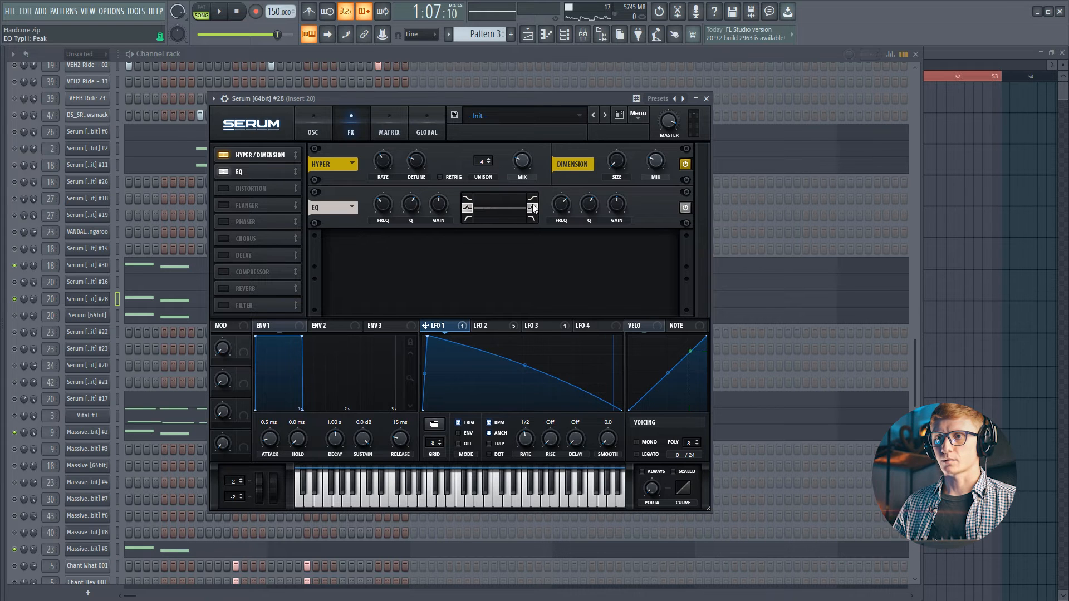
pyautogui.moveTo(437, 205)
pyautogui.mouseDown()
pyautogui.moveTo(438, 215)
pyautogui.moveTo(443, 184)
pyautogui.moveTo(442, 193)
pyautogui.mouseUp()
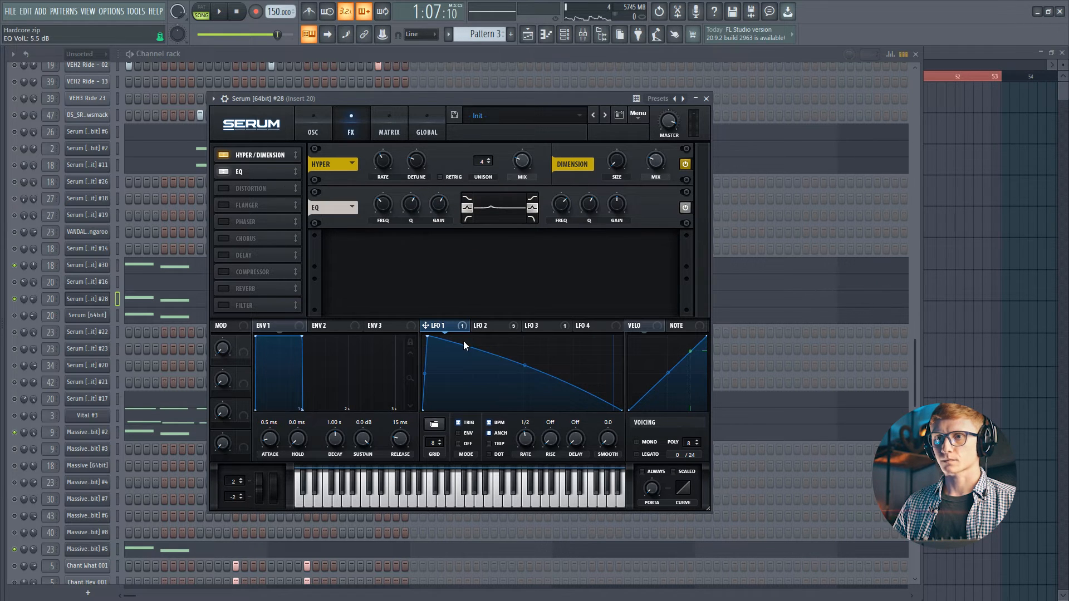
# Modulate both EQ band frequencies with LFO 2, using an amount of -49 for the high band
pyautogui.click(479, 326)
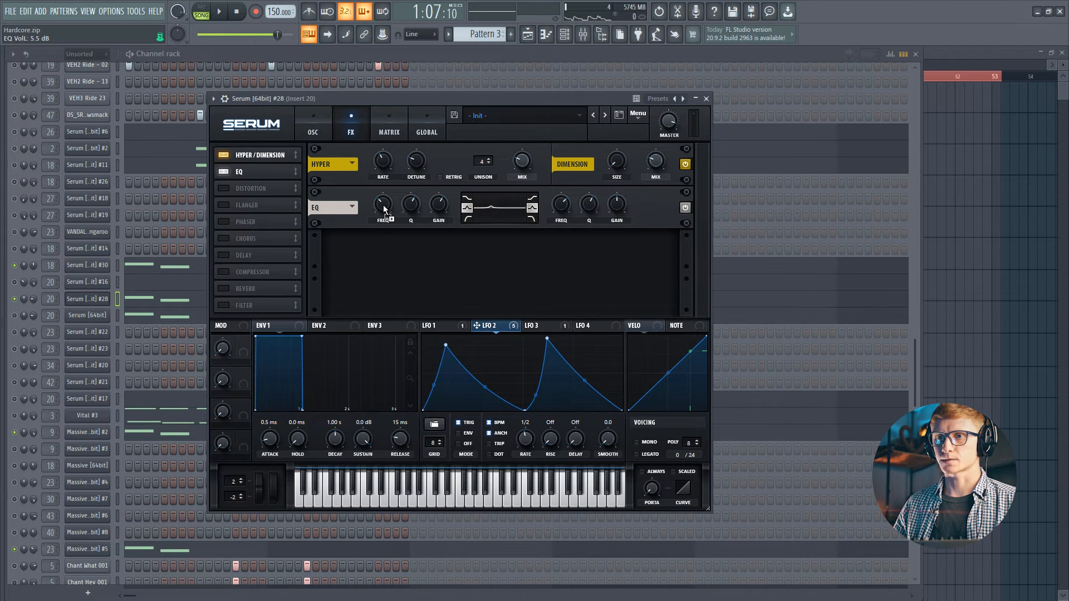
pyautogui.moveTo(382, 205); pyautogui.dragTo(383, 205)
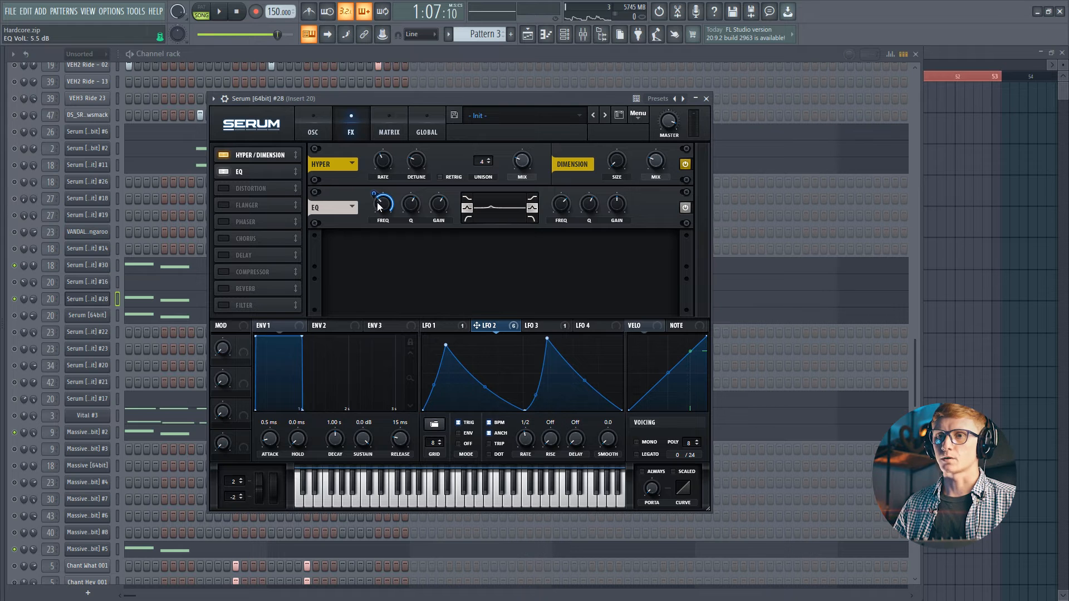
pyautogui.rightClick(378, 207)
pyautogui.click(513, 203)
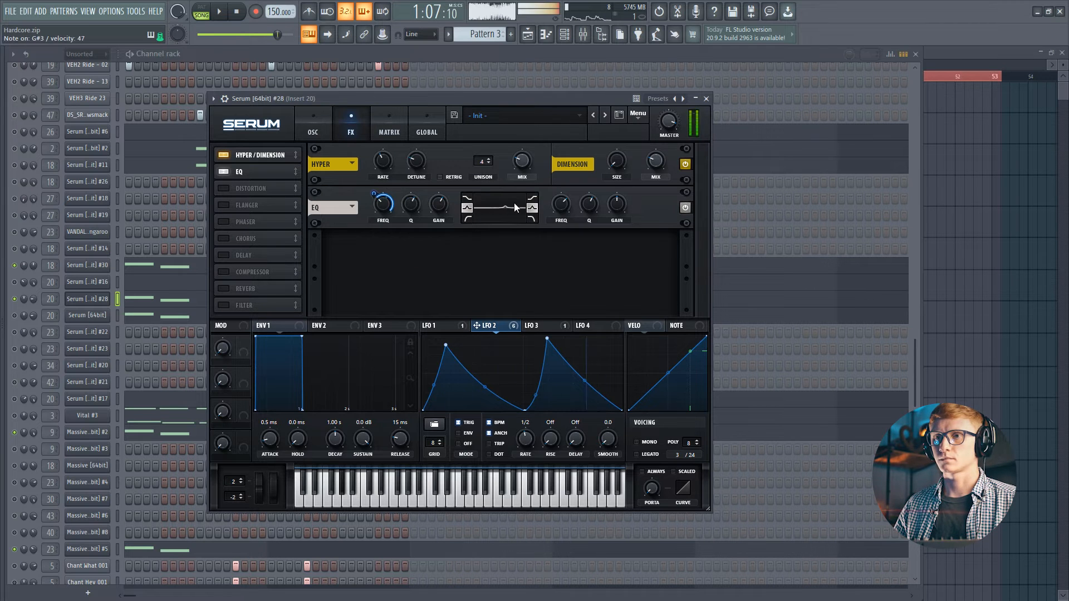
pyautogui.moveTo(477, 325); pyautogui.dragTo(554, 245)
pyautogui.rightClick(555, 191)
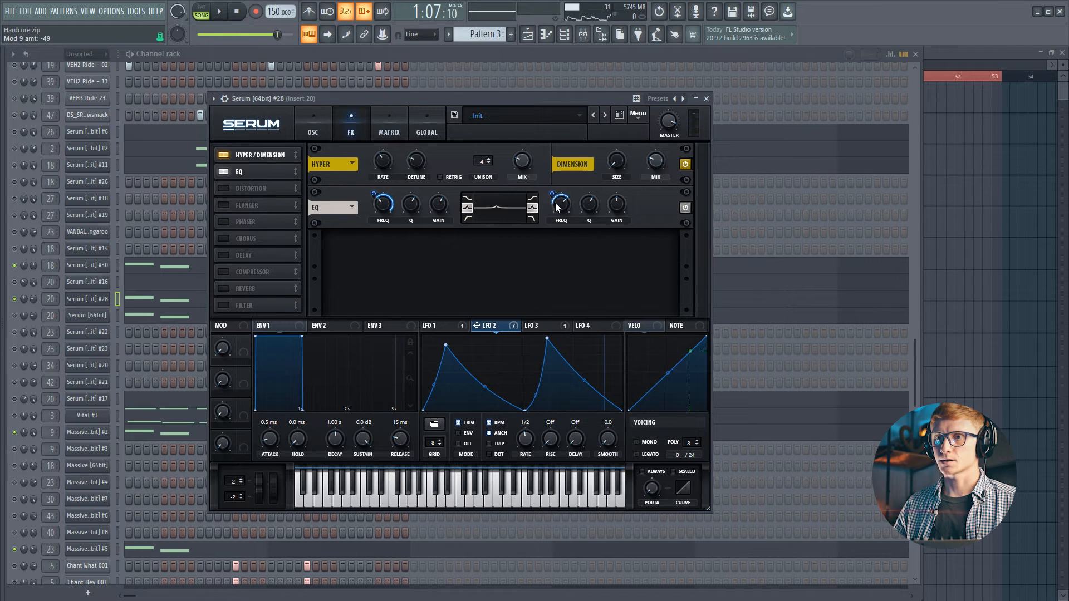
# Lower the EQ high band's gain below 0 dB to form a moving dip
pyautogui.rightClick(621, 205)
pyautogui.click(622, 204)
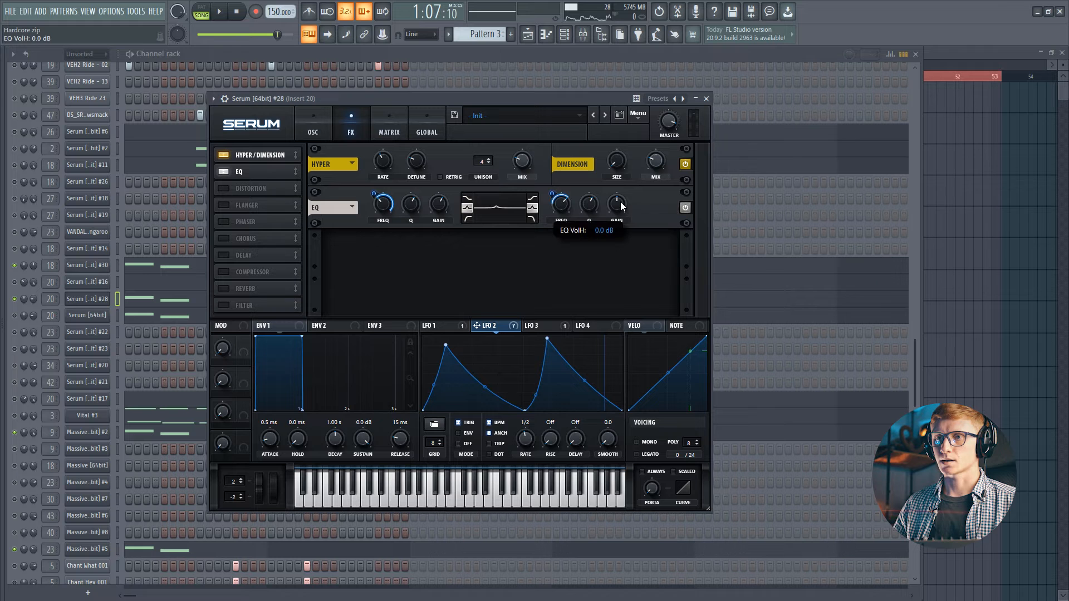
pyautogui.moveTo(620, 202); pyautogui.dragTo(623, 229)
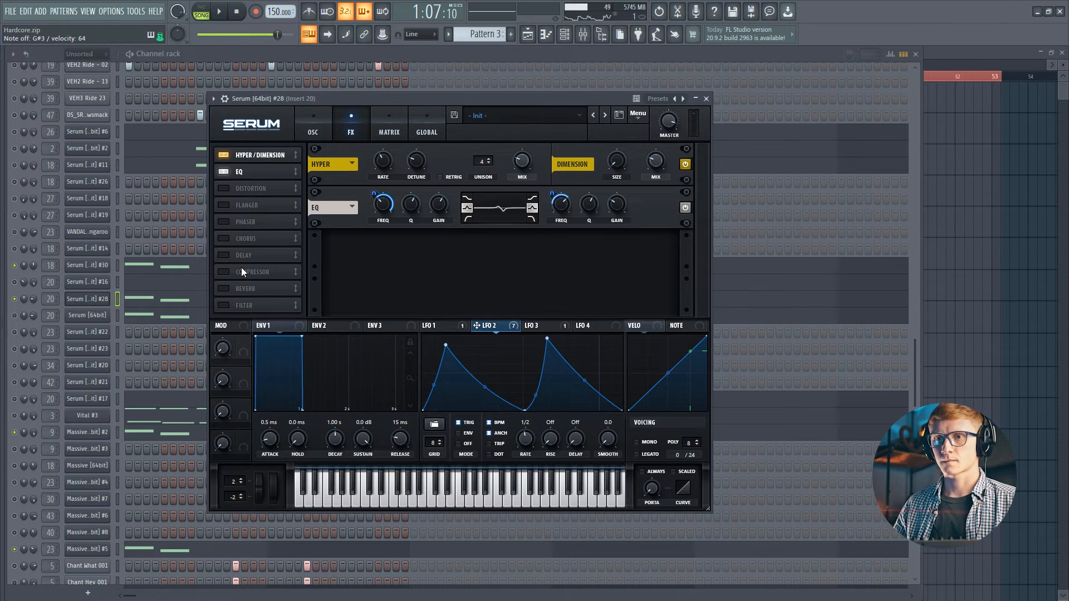
# Add a filter effect after the EQ, choose the Misc type Reverb and lower its cutoff and mix
pyautogui.click(224, 305)
pyautogui.moveTo(239, 285); pyautogui.dragTo(240, 188)
pyautogui.click(390, 253)
pyautogui.moveTo(416, 306)
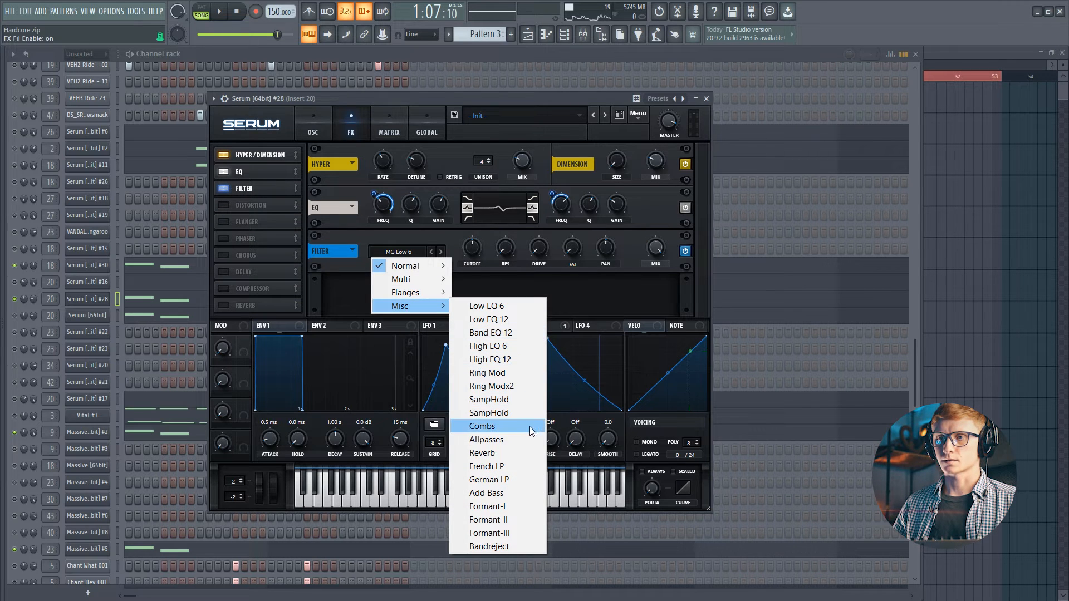
pyautogui.click(504, 453)
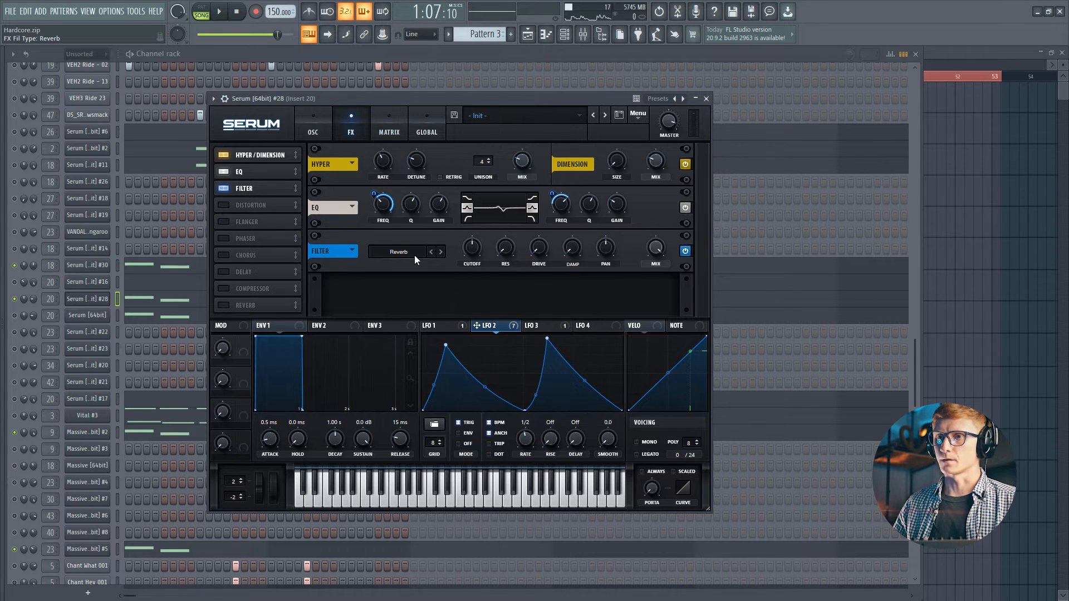
pyautogui.moveTo(471, 250); pyautogui.dragTo(476, 285)
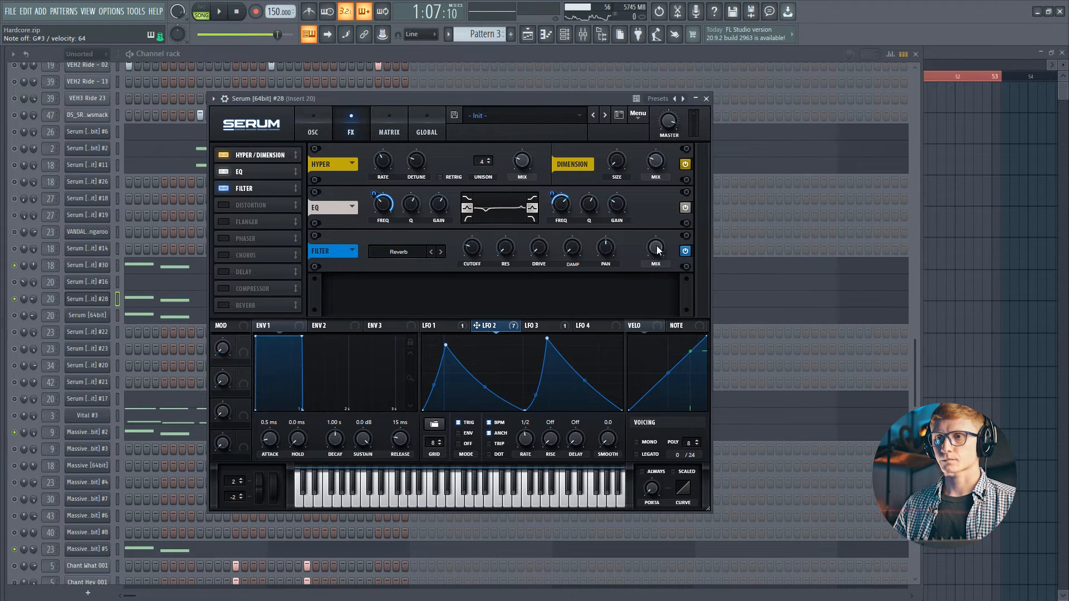
pyautogui.moveTo(658, 250); pyautogui.dragTo(650, 335)
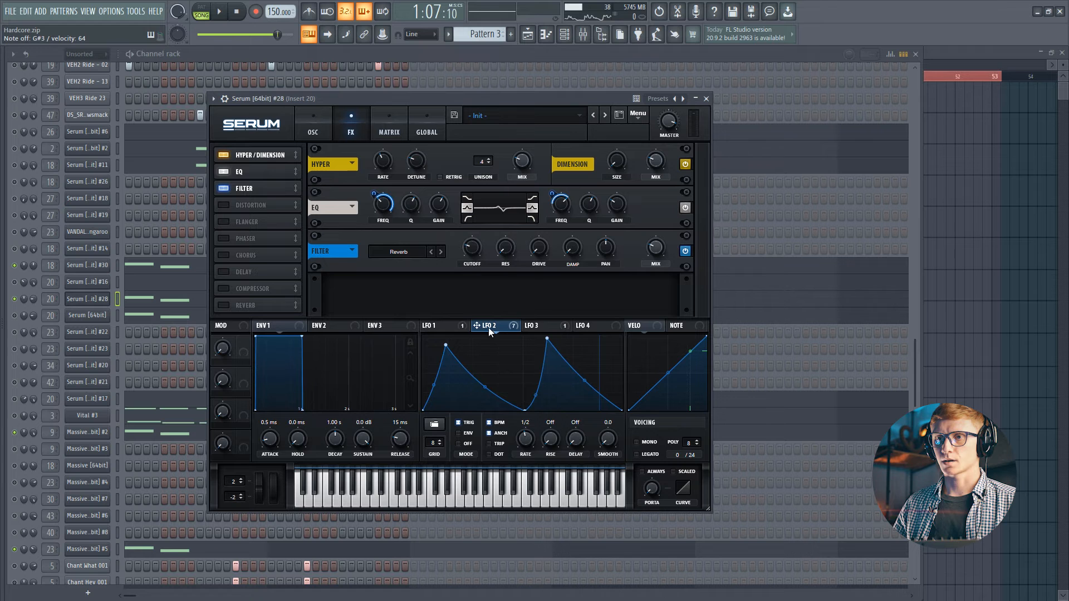
# Modulate the filter effect's resonance, drive and damp with LFO 2, using an amount of 61 for damp
pyautogui.click(497, 240)
pyautogui.moveTo(496, 240); pyautogui.dragTo(535, 276)
pyautogui.click(534, 241)
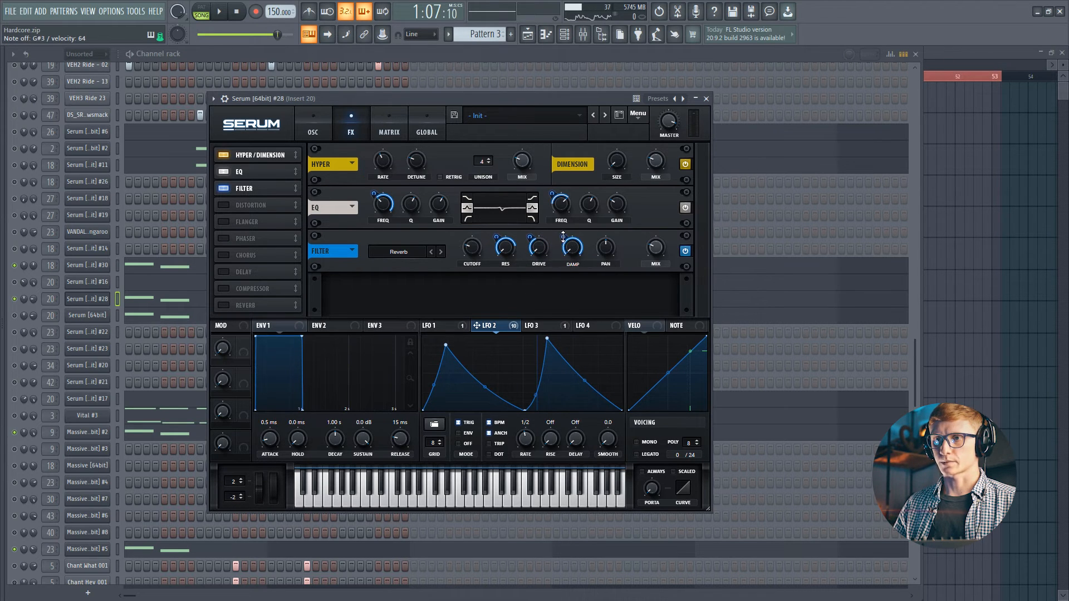
pyautogui.moveTo(563, 235); pyautogui.dragTo(567, 265)
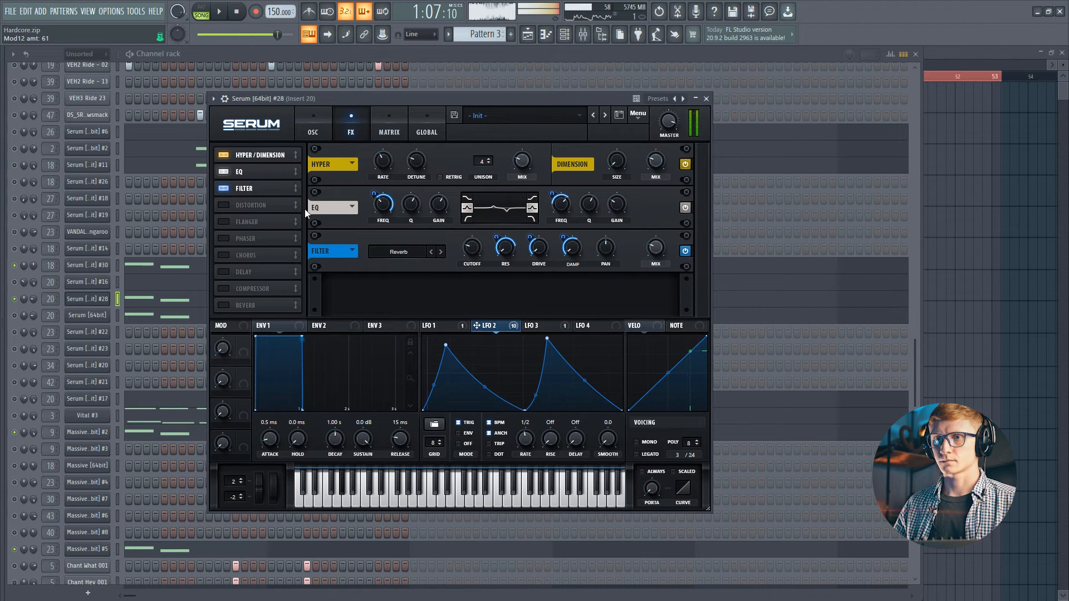
# Bypass and re-enable the filter effect to compare the sound, and fine-tune its mix around 31%
pyautogui.click(229, 187)
pyautogui.click(229, 187)
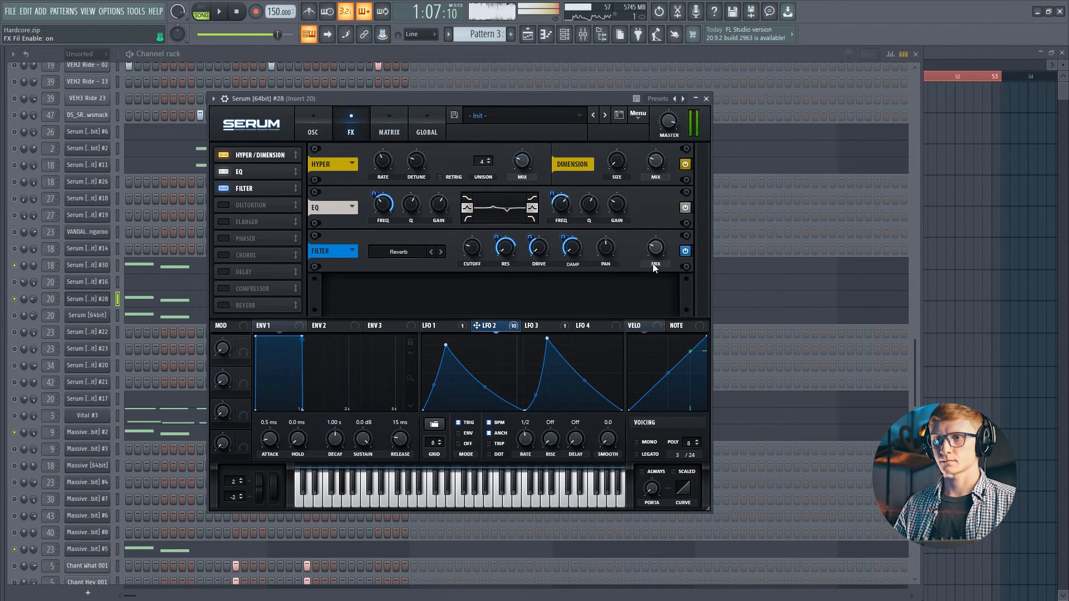
pyautogui.moveTo(660, 246)
pyautogui.moveTo(661, 233); pyautogui.dragTo(663, 248)
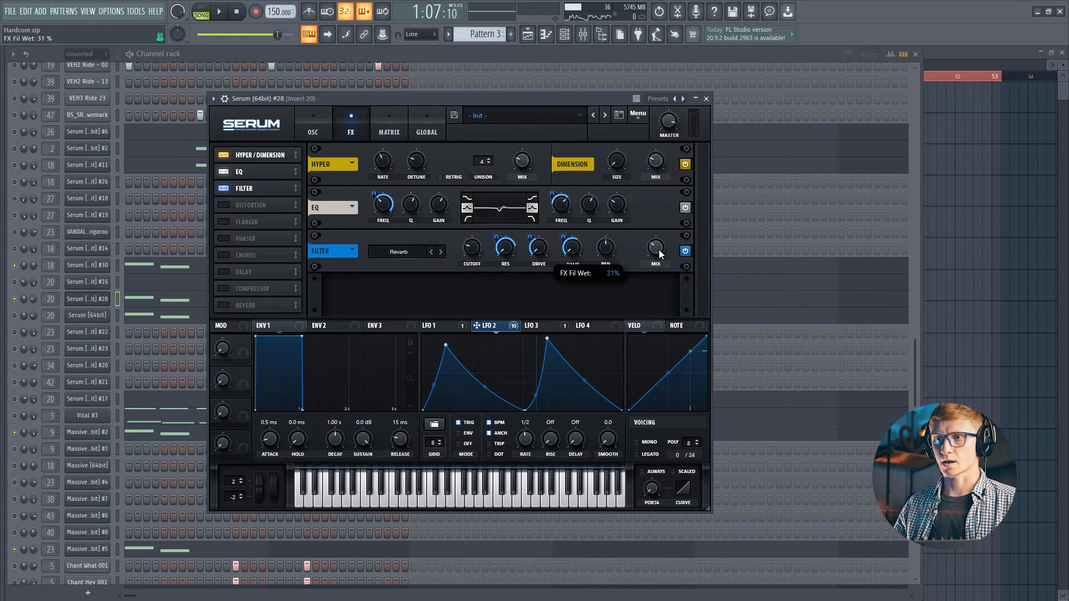
pyautogui.rightClick(659, 249)
pyautogui.click(658, 249)
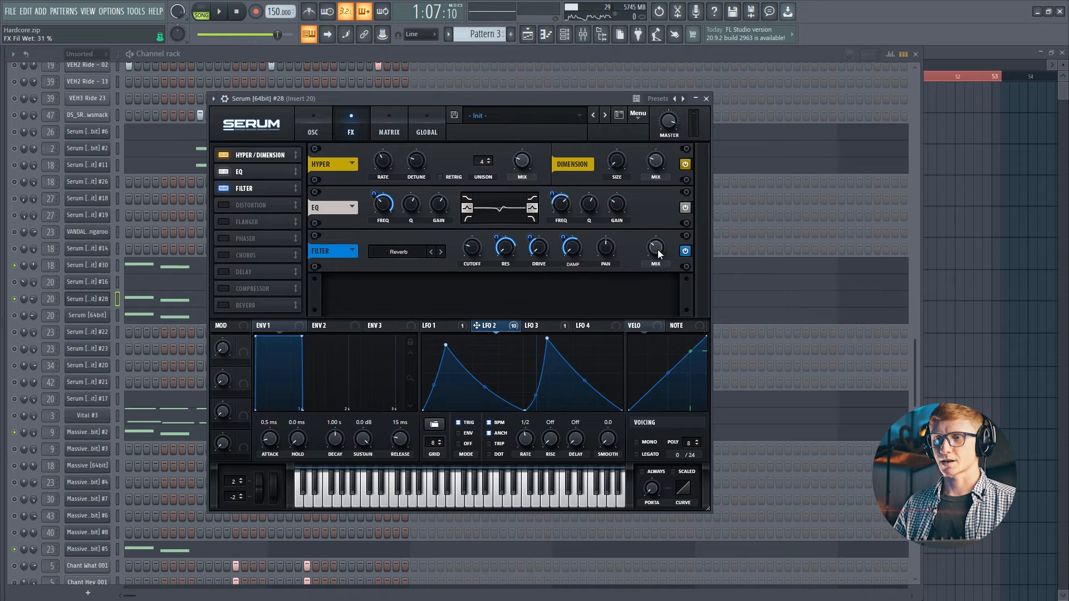
pyautogui.moveTo(658, 248)
pyautogui.mouseDown()
pyautogui.moveTo(662, 222)
pyautogui.moveTo(665, 263)
pyautogui.mouseUp()
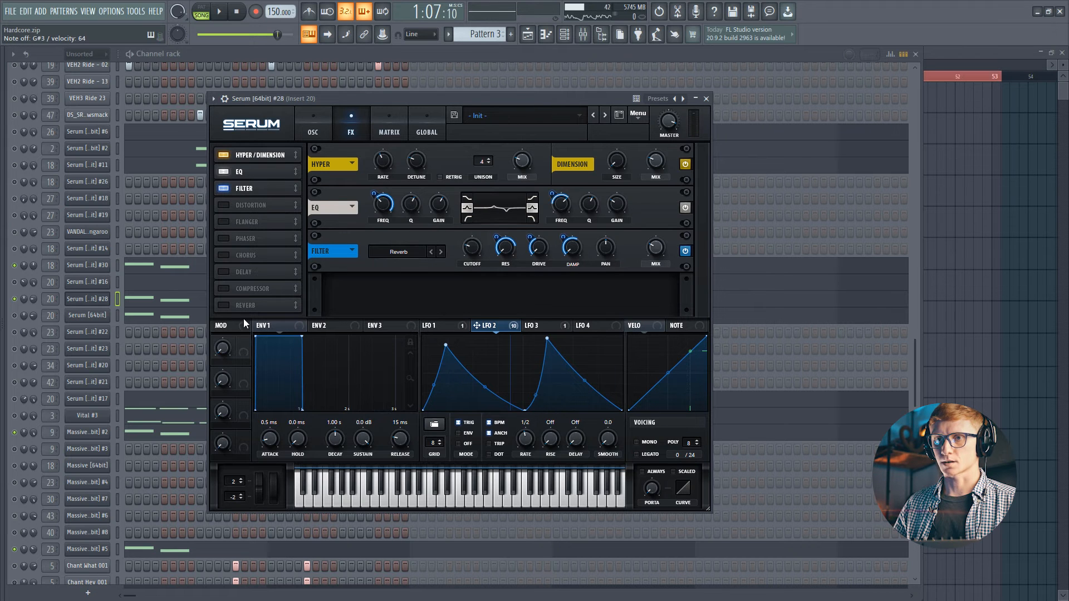
# Add a multiband compressor after the filter effect and set its mid band to 117%
pyautogui.click(225, 289)
pyautogui.moveTo(245, 289); pyautogui.dragTo(256, 204)
pyautogui.click(550, 308)
pyautogui.moveTo(594, 295); pyautogui.dragTo(599, 295)
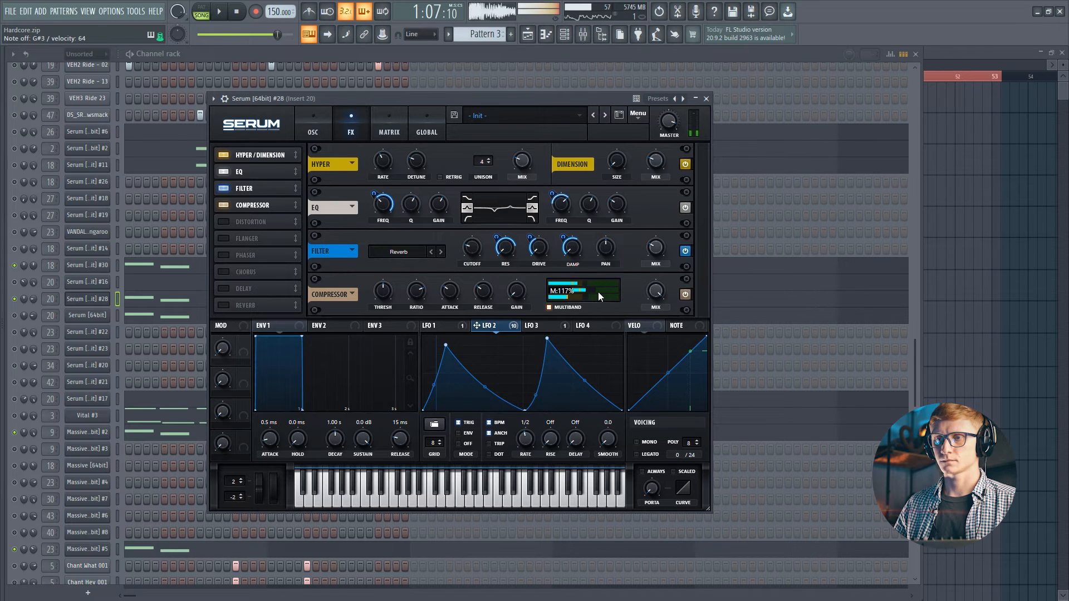
# Lower the compressor's low band to about 79% and raise the compressor's gain
pyautogui.moveTo(599, 292); pyautogui.dragTo(583, 296)
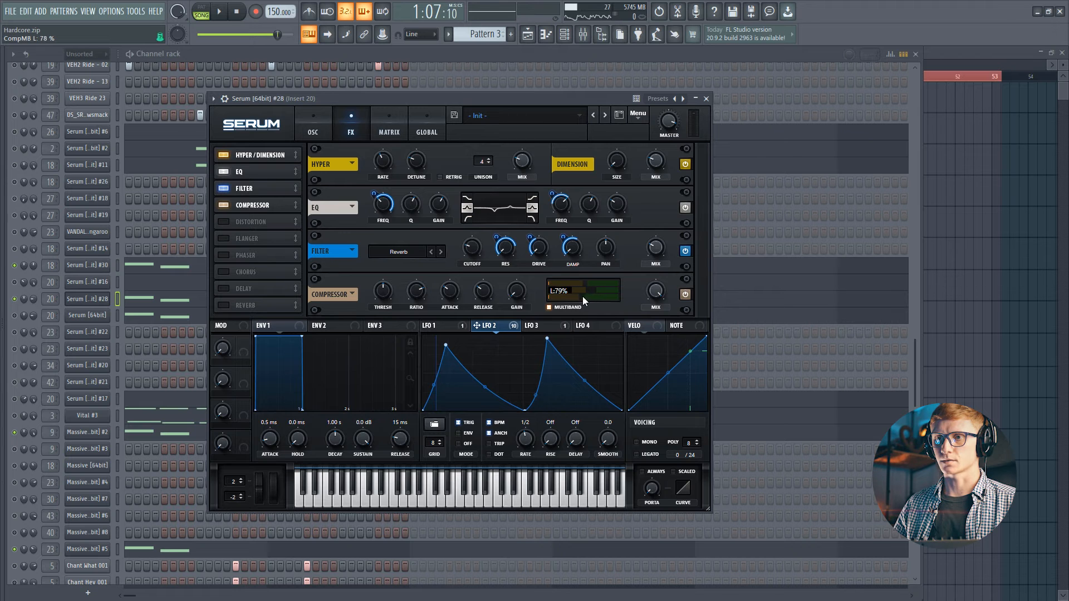
pyautogui.moveTo(517, 297); pyautogui.dragTo(517, 285)
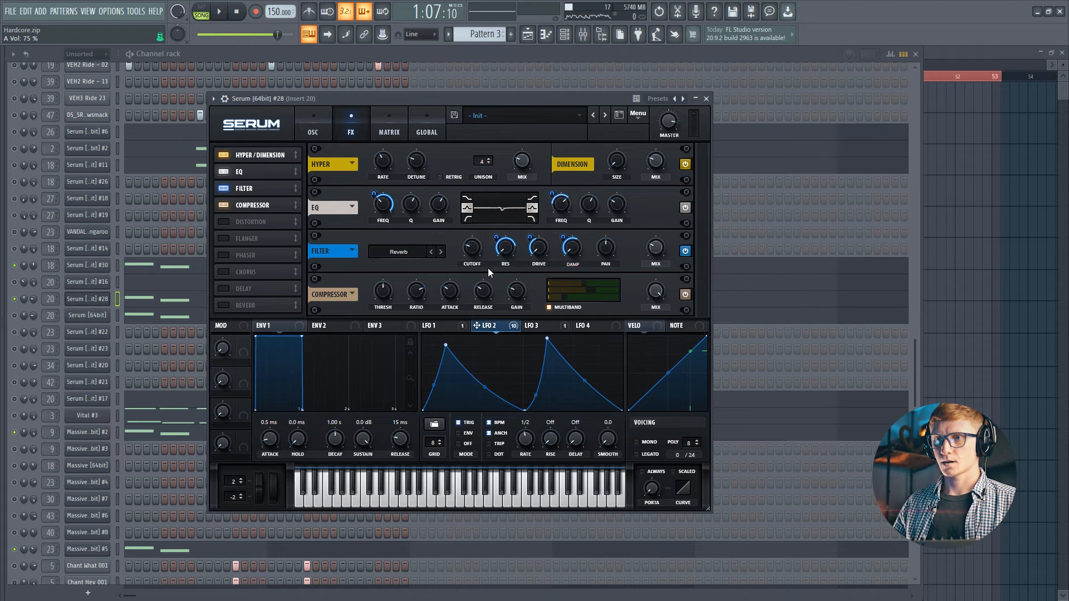
# Set oscillator A's level to 0% and modulate it with LFO 2 at an amount of 88
pyautogui.click(316, 129)
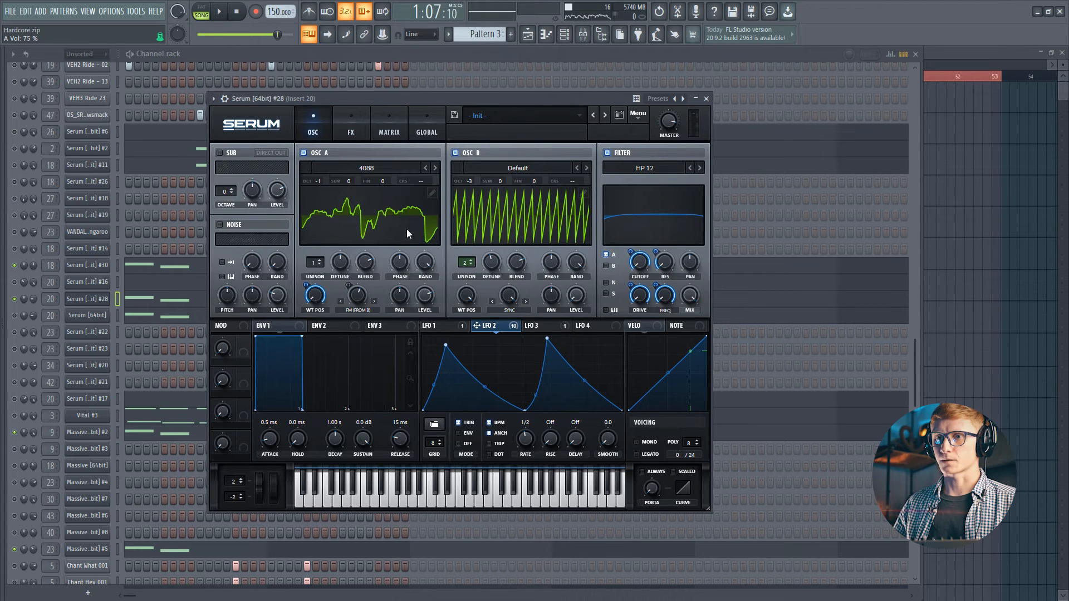
pyautogui.moveTo(428, 302); pyautogui.dragTo(423, 315)
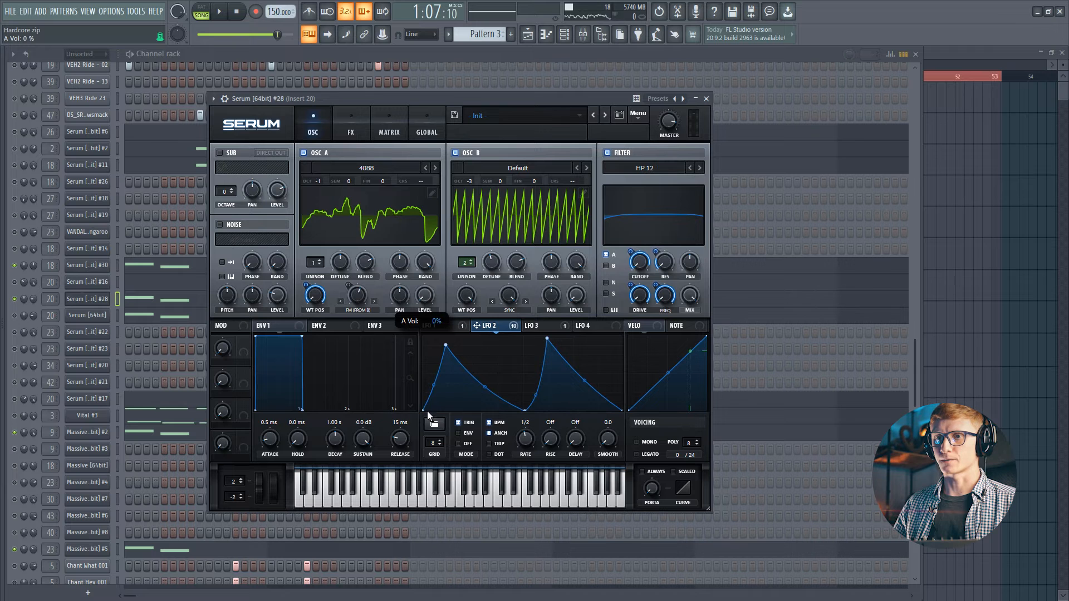
pyautogui.moveTo(492, 327); pyautogui.dragTo(421, 292)
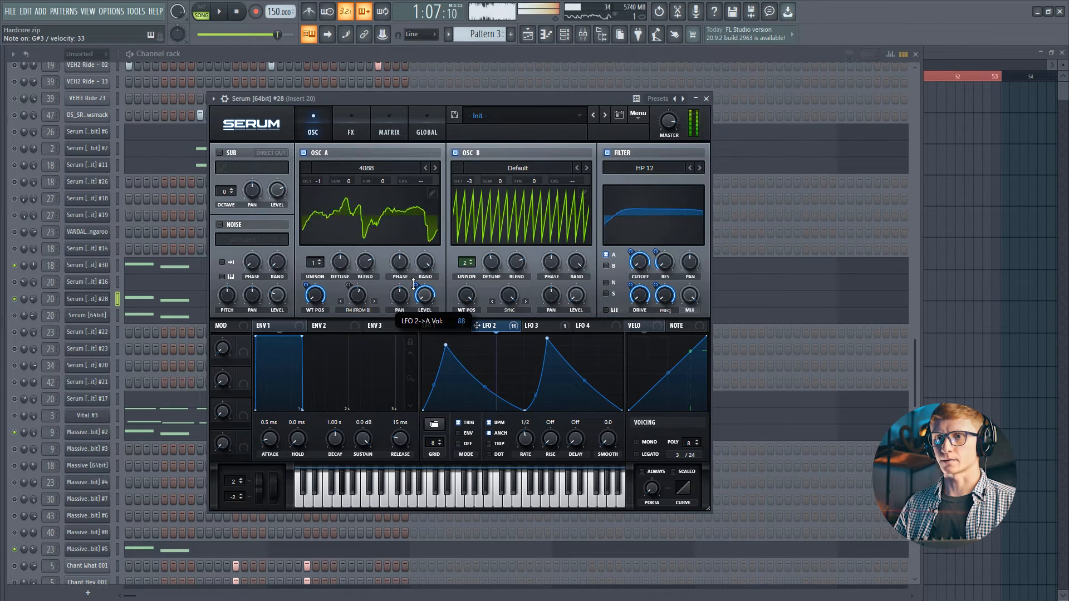
# Fine-tune the compressor's gain to 8.8 dB and return to the oscillator settings
pyautogui.click(351, 120)
pyautogui.moveTo(512, 291); pyautogui.dragTo(512, 293)
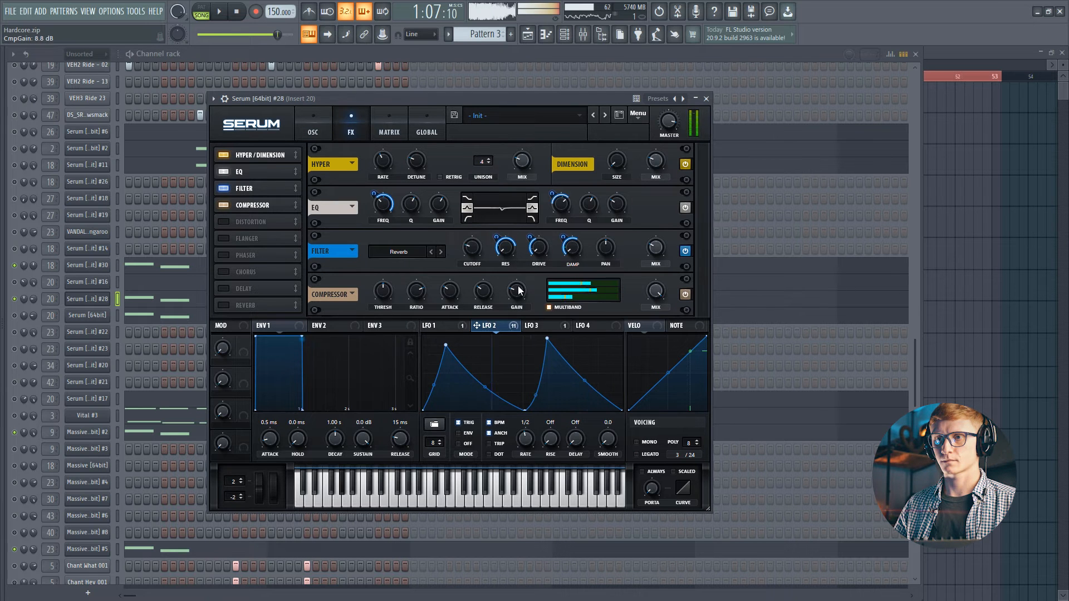
pyautogui.click(327, 132)
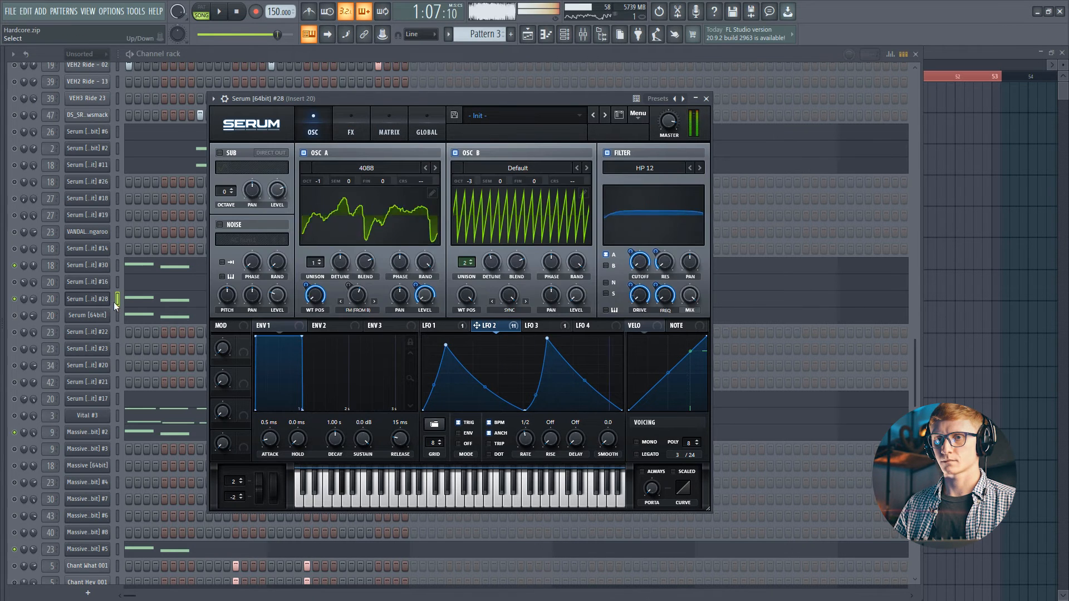
# Reshape LFO 3 into a gentle downward curve ending at about half height, check the modulation matrix, and close the Serum #28 window
pyautogui.click(534, 325)
pyautogui.moveTo(522, 383)
pyautogui.mouseDown()
pyautogui.moveTo(528, 396)
pyautogui.moveTo(530, 384)
pyautogui.mouseUp()
pyautogui.moveTo(621, 410); pyautogui.dragTo(622, 374)
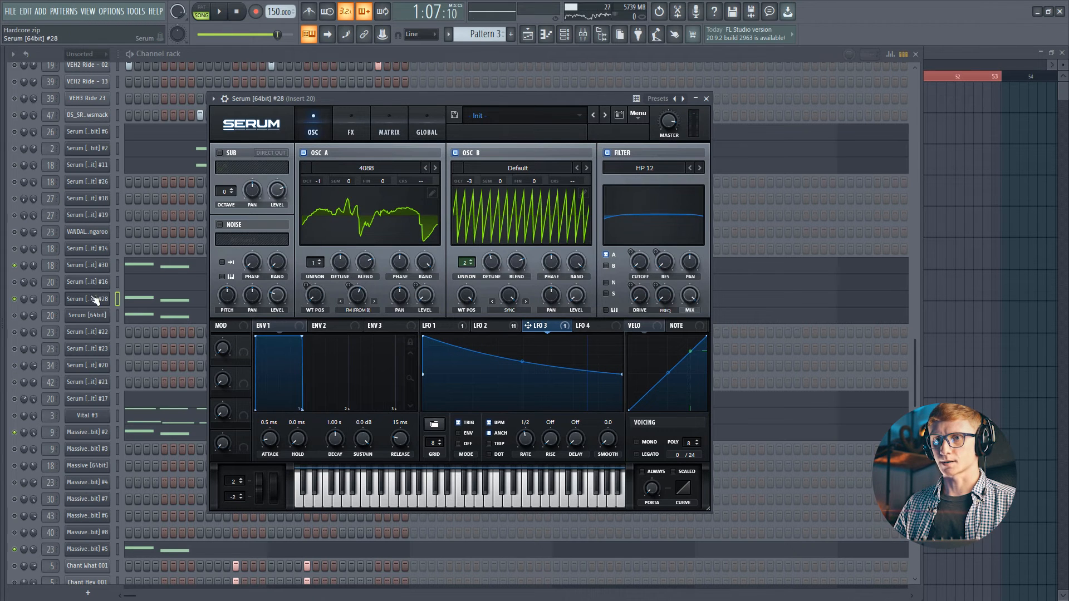
pyautogui.click(378, 124)
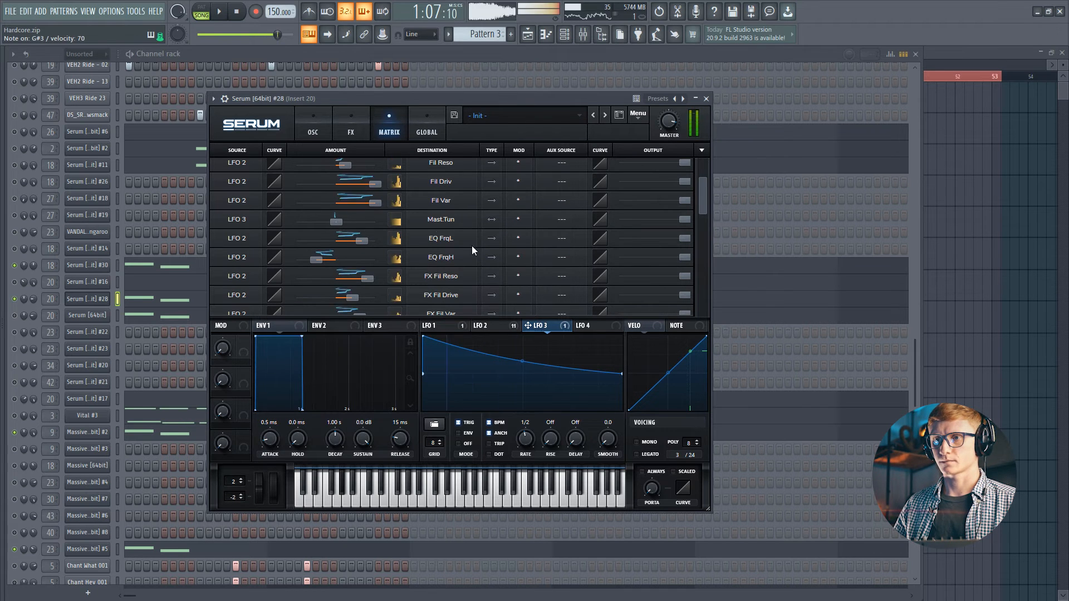
pyautogui.moveTo(620, 376)
pyautogui.mouseDown()
pyautogui.moveTo(626, 401)
pyautogui.moveTo(623, 371)
pyautogui.mouseUp()
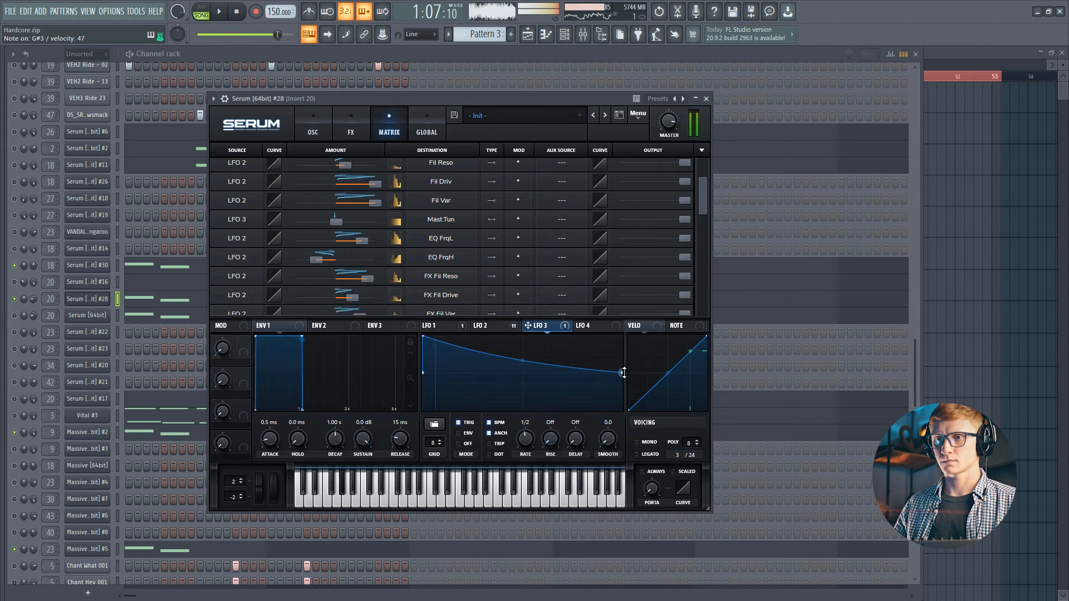
pyautogui.click(102, 300)
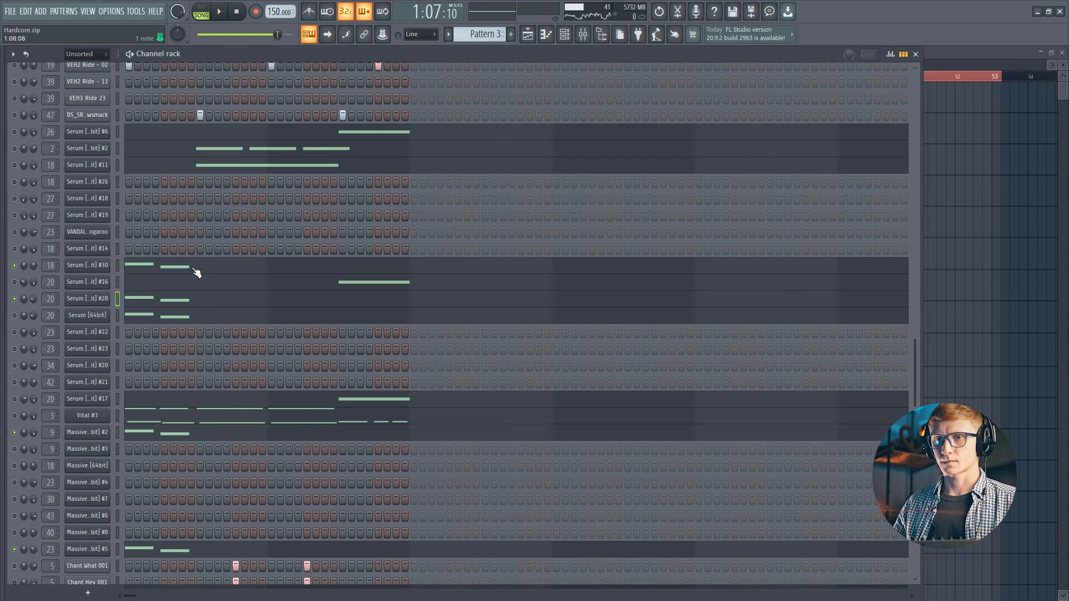
# Open Maximus from mixer insert 20 and position its window fully in view over the channel rack
pyautogui.scroll(1, 357, 261)
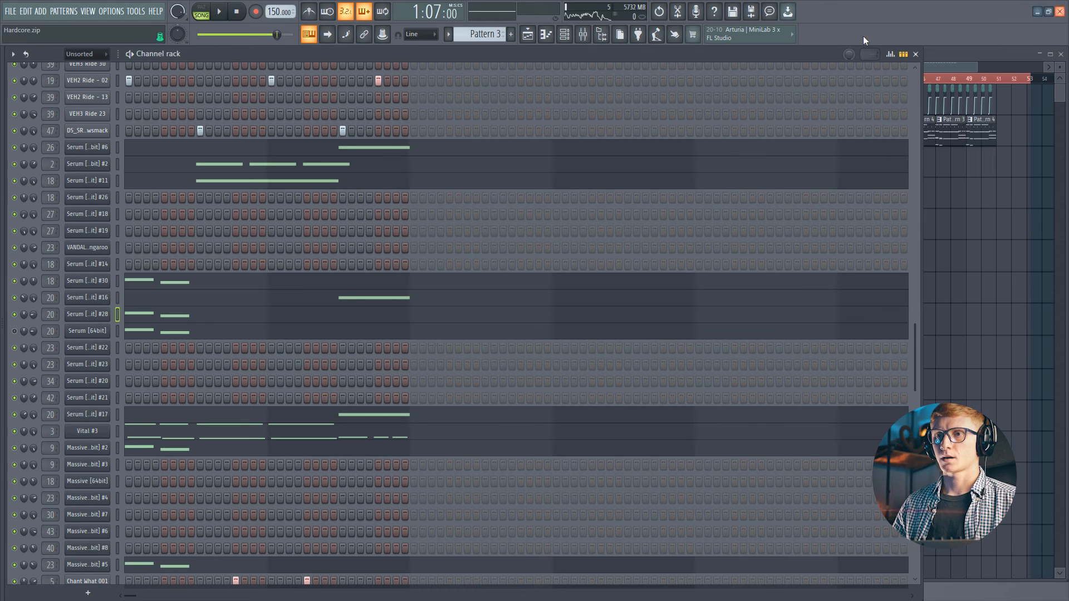
pyautogui.click(584, 38)
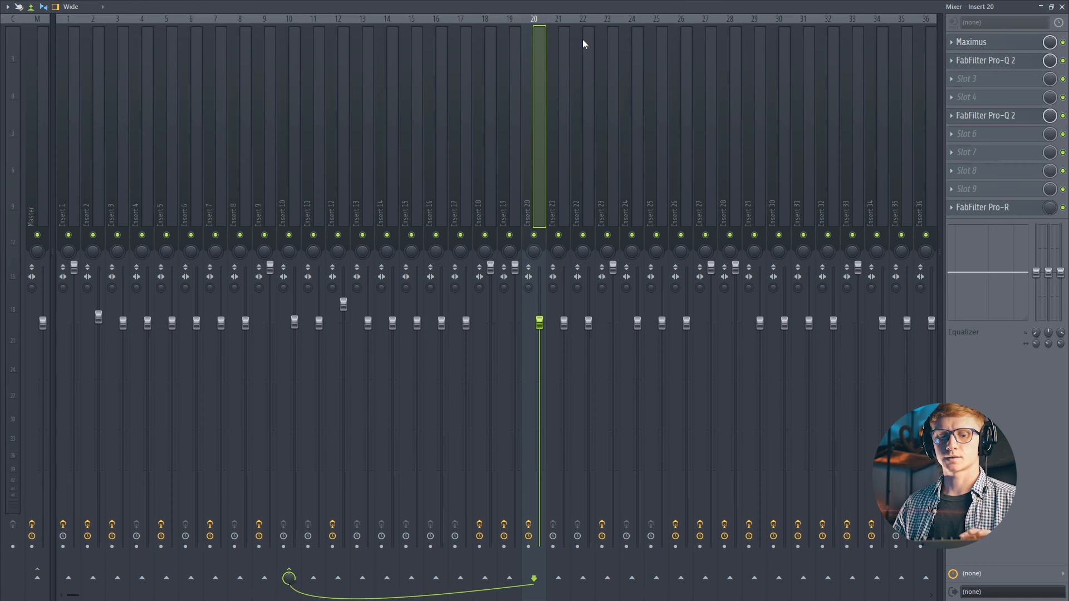
pyautogui.click(1008, 46)
pyautogui.click(1061, 7)
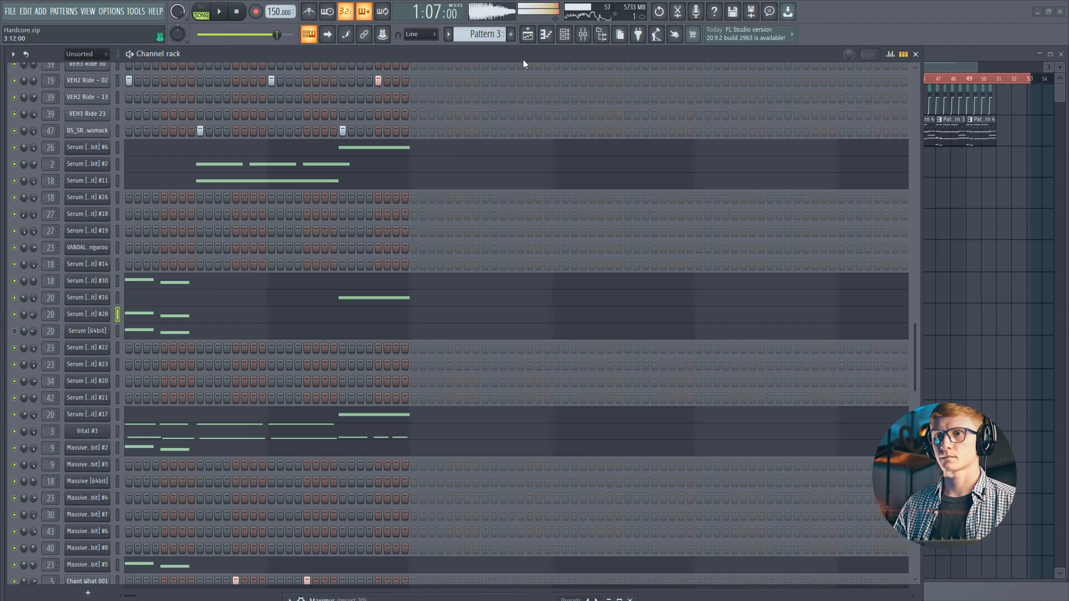
pyautogui.click(88, 11)
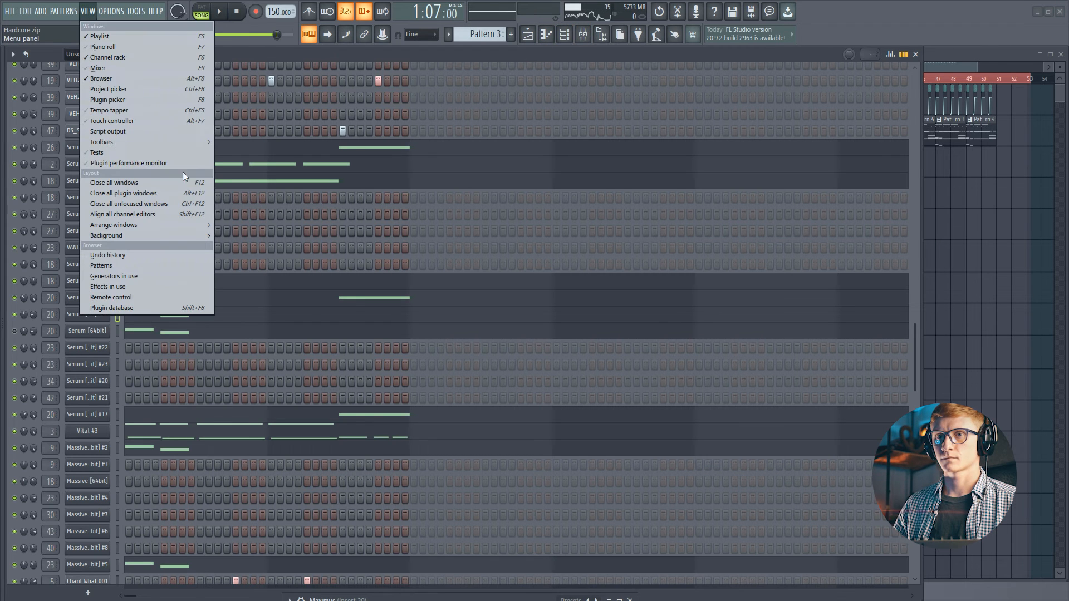
pyautogui.click(228, 229)
pyautogui.moveTo(453, 375); pyautogui.dragTo(454, 185)
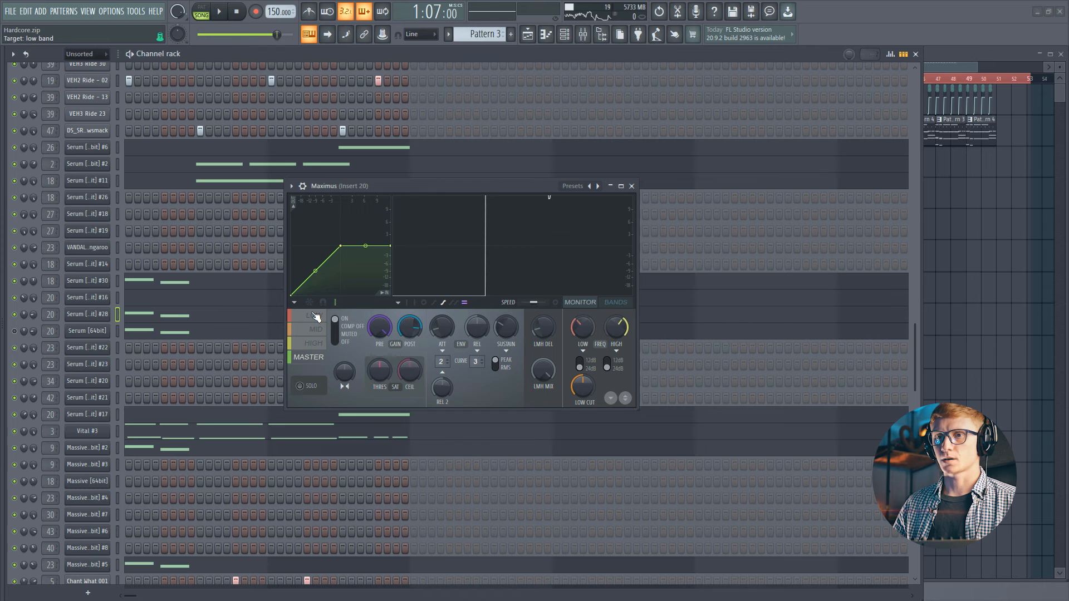
# Examine the pre and post gain of the low, mid and master bands in Maximus, and close the plugin
pyautogui.click(315, 320)
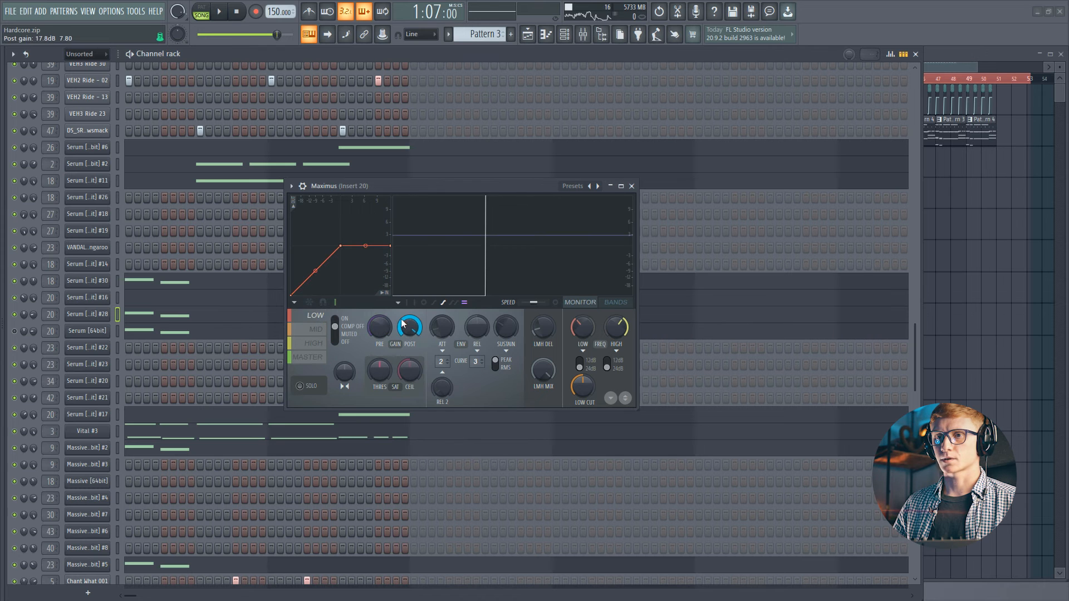
pyautogui.click(323, 333)
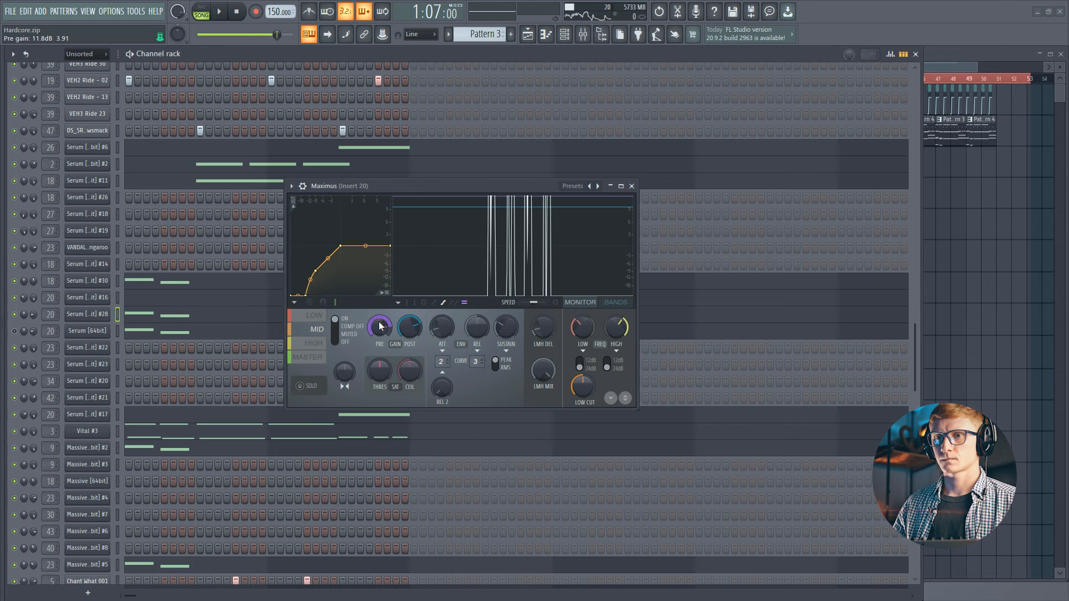
pyautogui.click(308, 357)
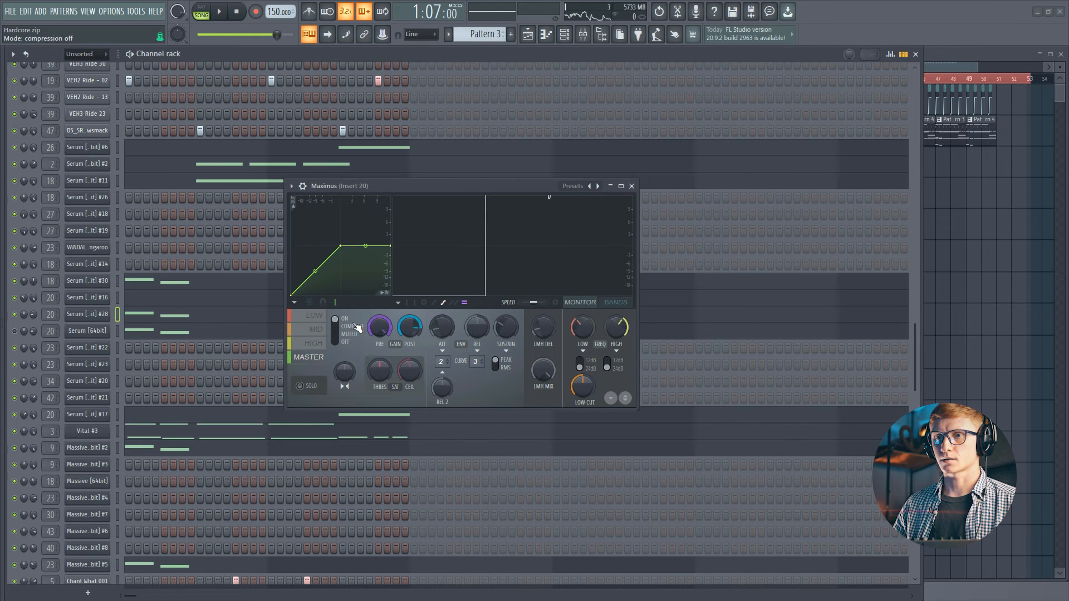
pyautogui.click(631, 186)
# Examine the curves of the two FabFilter Pro-Q 2 equalizers on mixer insert 20
pyautogui.click(583, 34)
pyautogui.click(1035, 60)
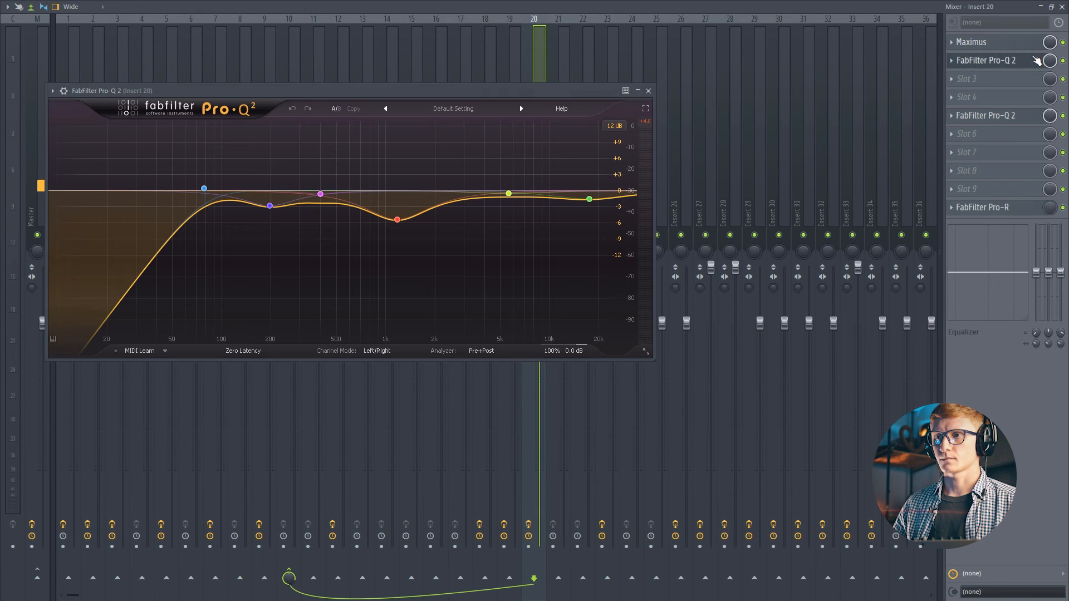
pyautogui.click(1063, 6)
pyautogui.moveTo(497, 91); pyautogui.dragTo(599, 111)
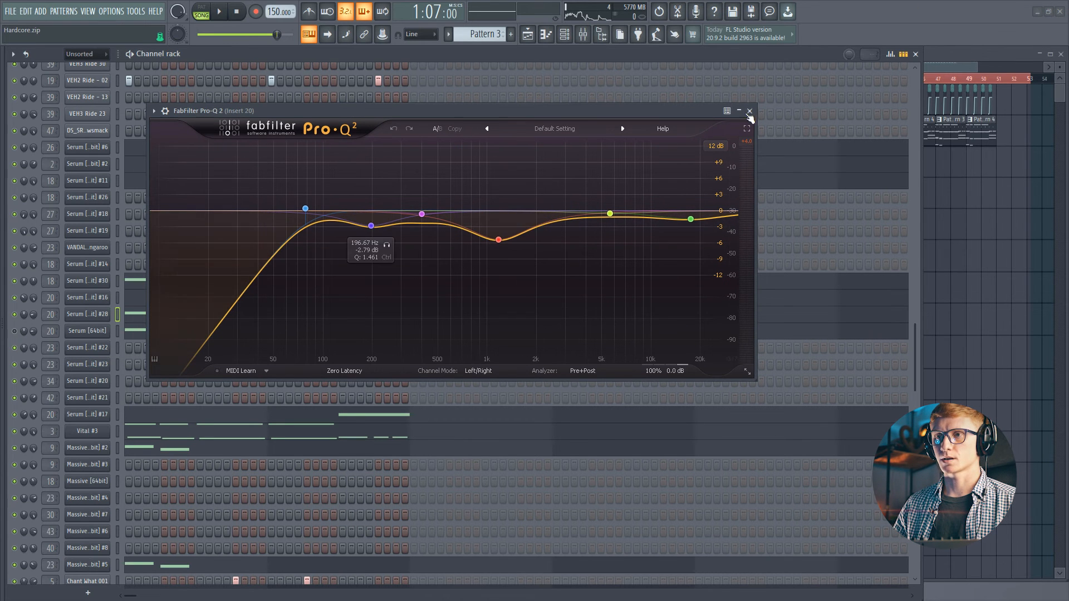
pyautogui.click(583, 34)
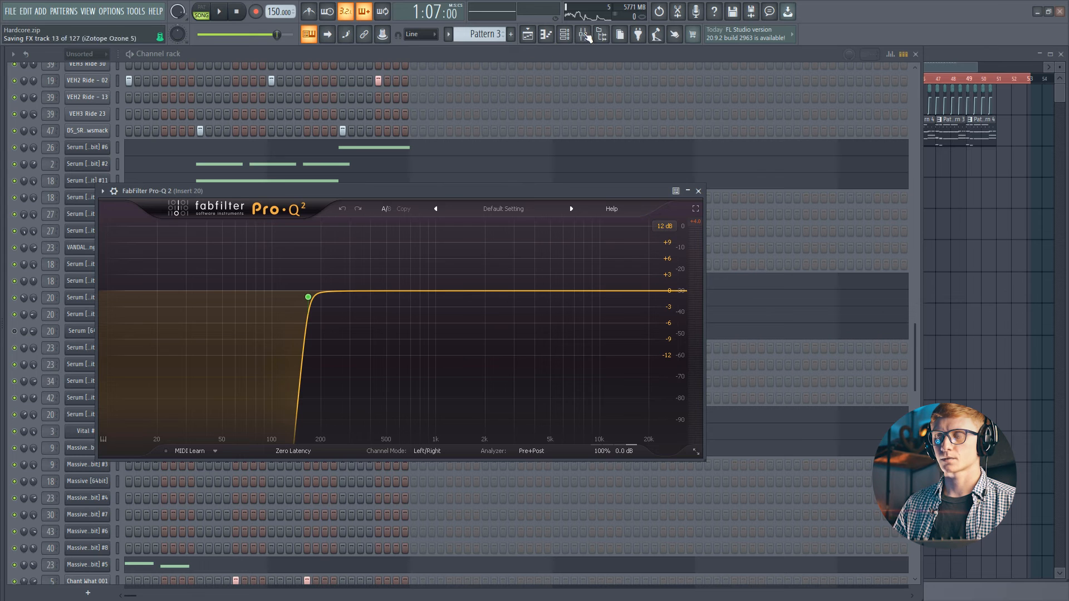
# Examine how mixer insert 20 is routed into insert 10, inspect the effect slots of both, and close the mixer
pyautogui.press('F9')
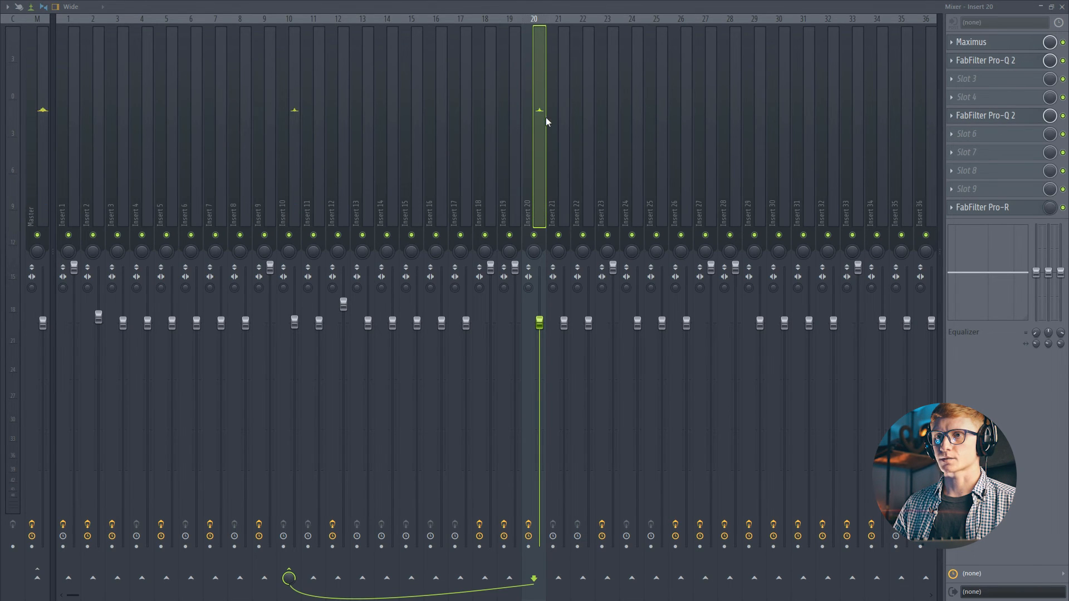
pyautogui.click(289, 73)
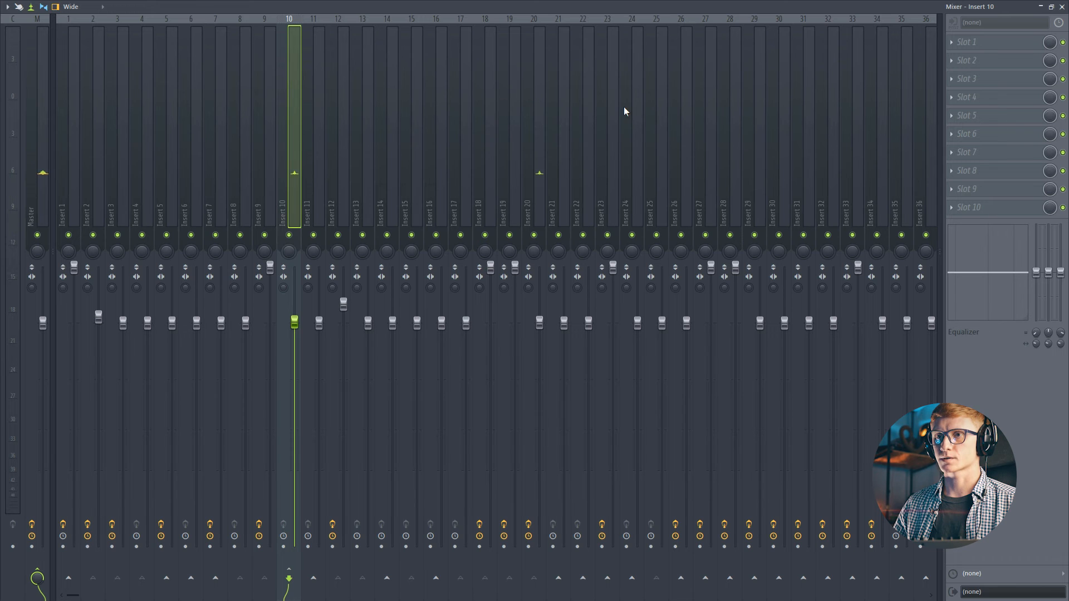
pyautogui.click(563, 95)
pyautogui.click(541, 92)
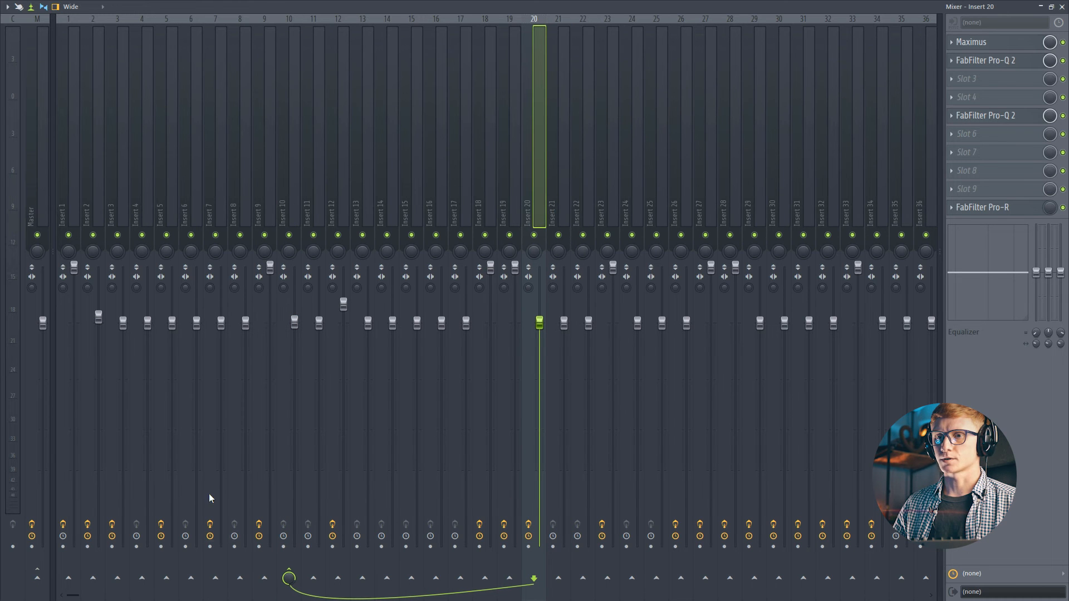
pyautogui.click(299, 197)
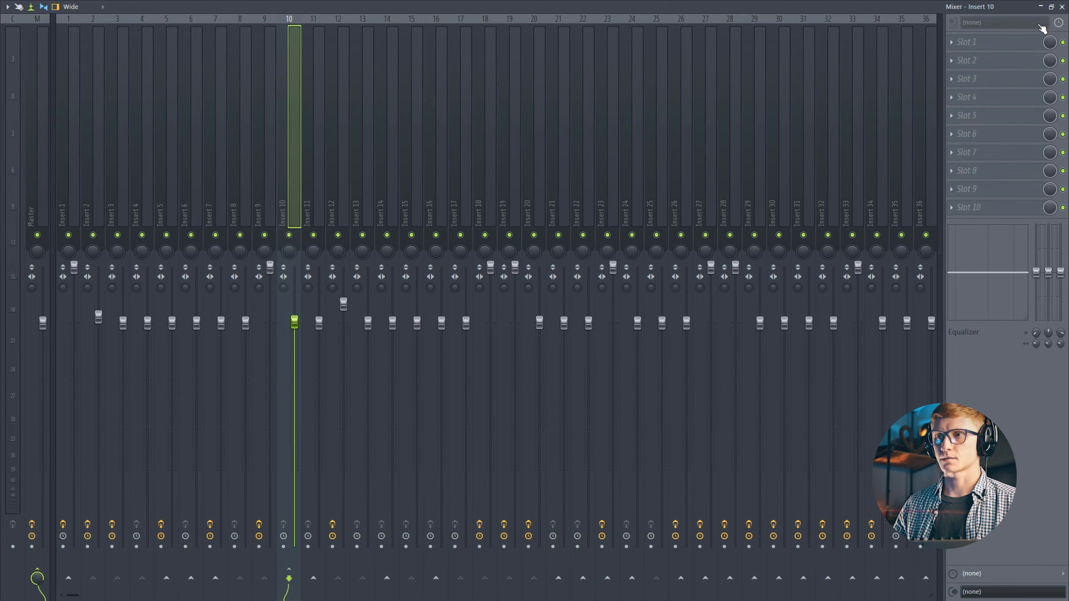
pyautogui.click(1062, 8)
# Show the playlist maximized, zoom in around bars 42 to 53, and play the arrangement from just before bar 43
pyautogui.press('F5')
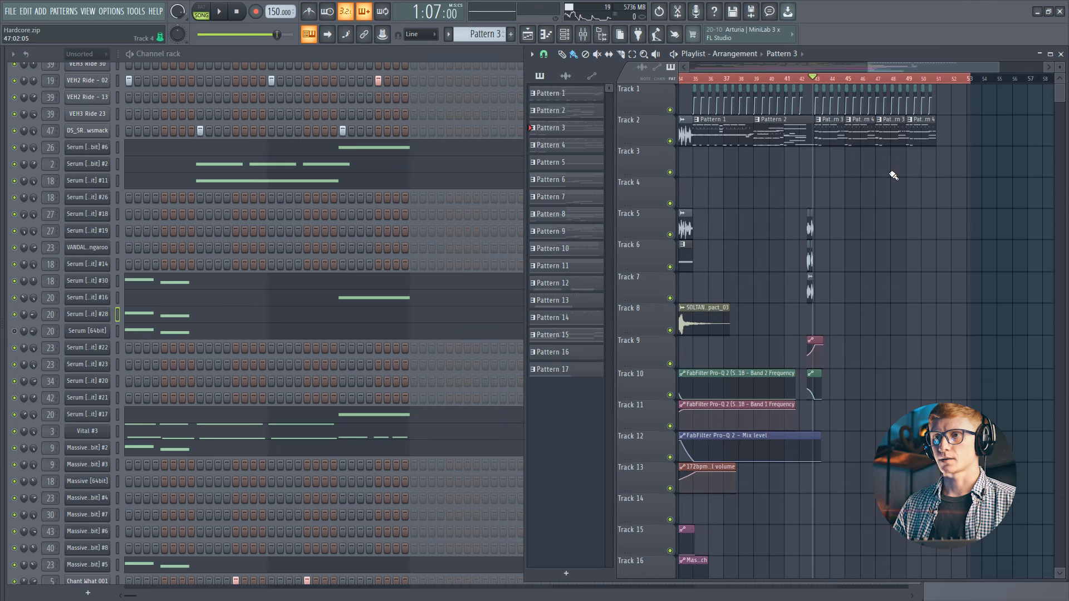
pyautogui.click(1050, 54)
pyautogui.scroll(3, 654, 80)
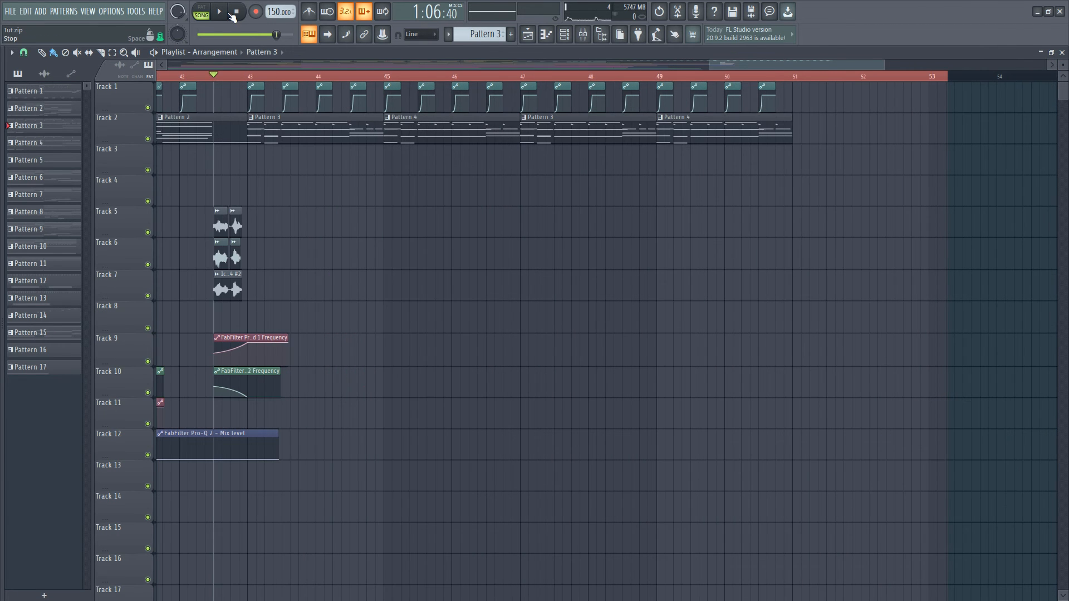
pyautogui.press('space')
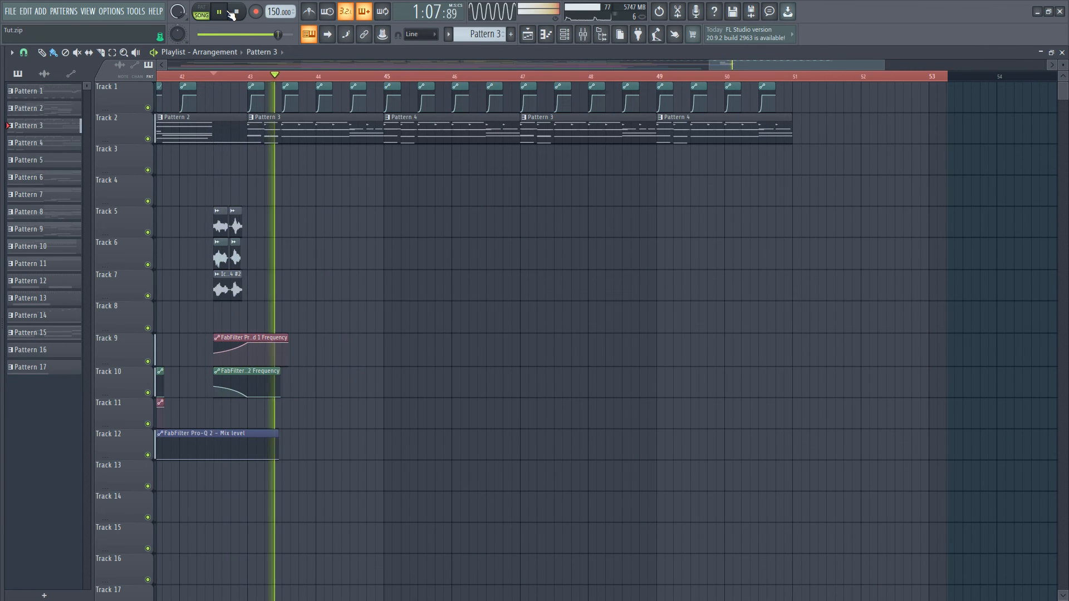